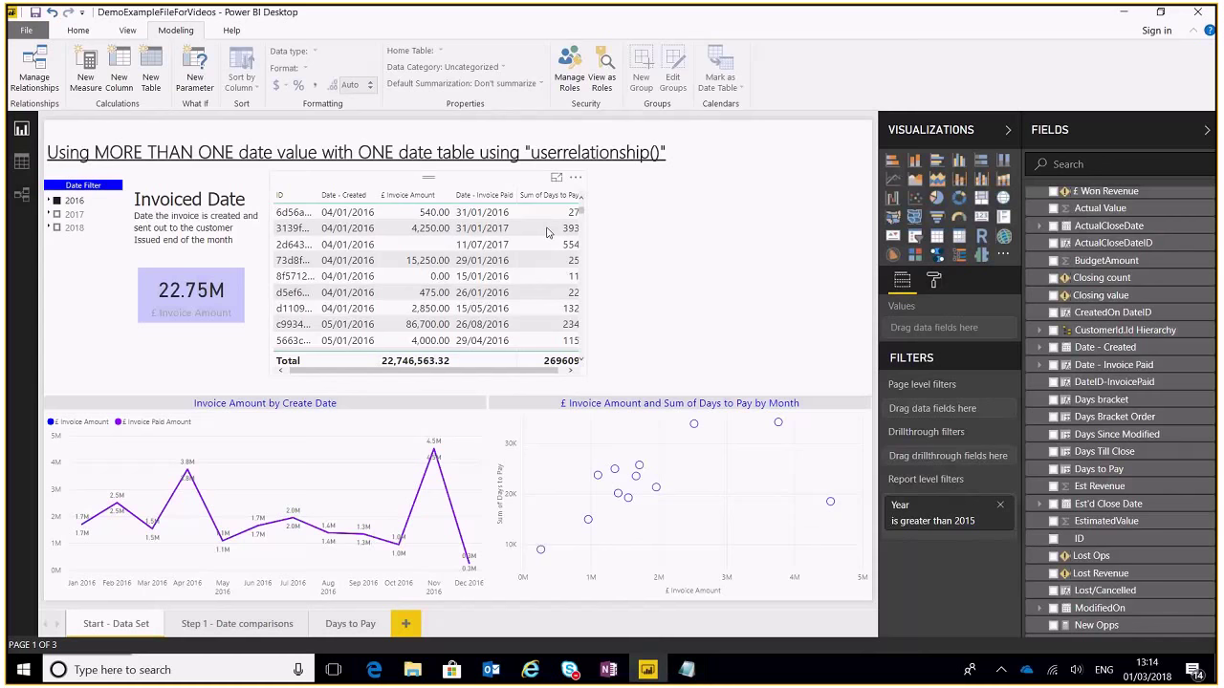
- Drag the invoice table's right edge outward slightly so its last column shows in full
{"action": "left_click", "coordinate": [585, 281]}
{"action": "left_click_drag", "start_coordinate": [585, 280], "coordinate": [607, 275]}
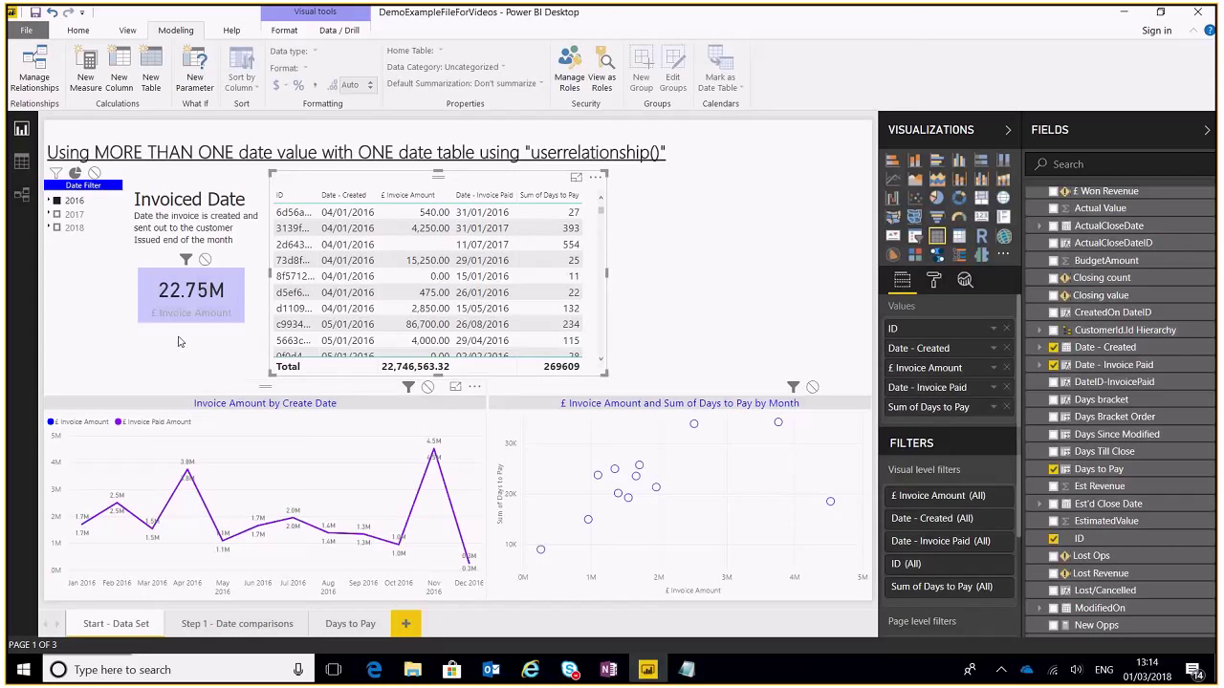
- Select the Date Filter slicer and collapse Data set 2 in the Fields pane
{"action": "left_click", "coordinate": [104, 235]}
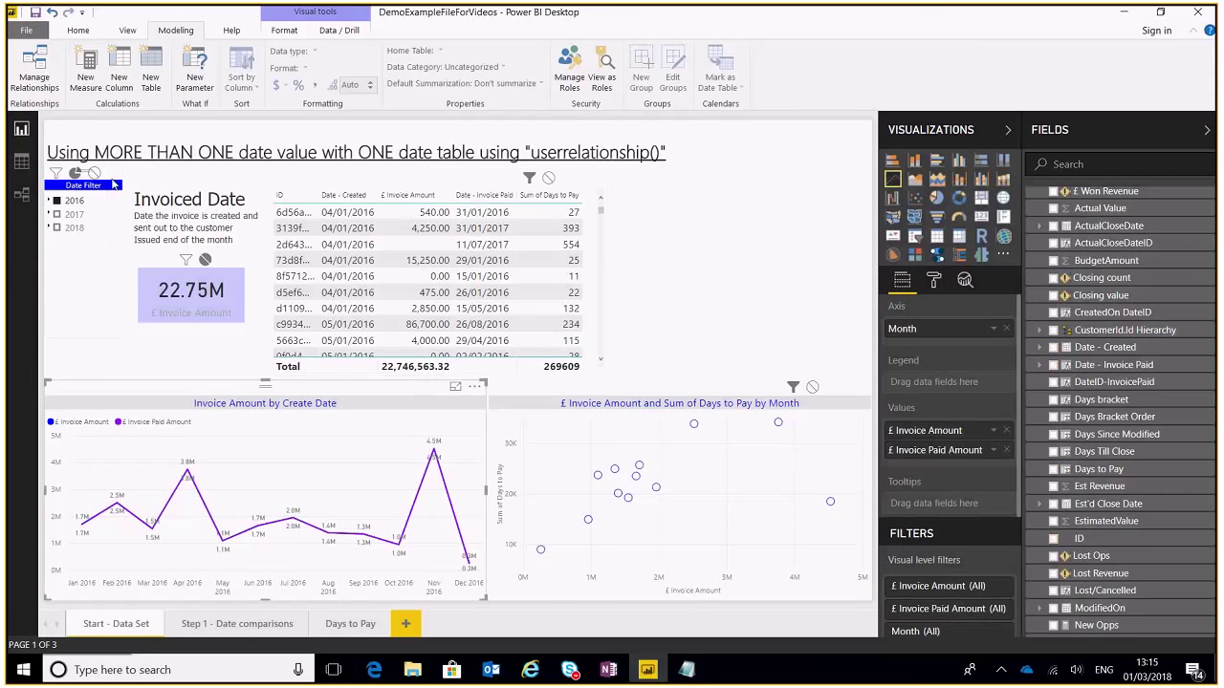
{"action": "scroll", "coordinate": [1031, 202], "scroll_direction": "up", "scroll_amount": 5}
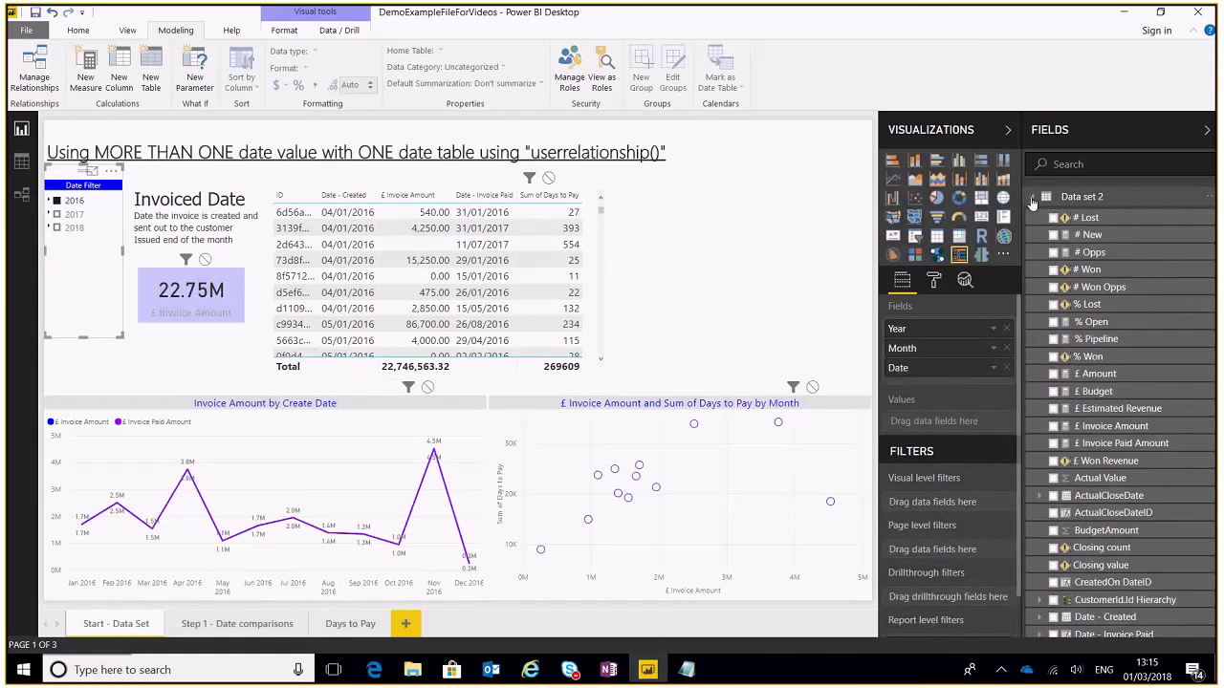
{"action": "left_click", "coordinate": [1031, 199]}
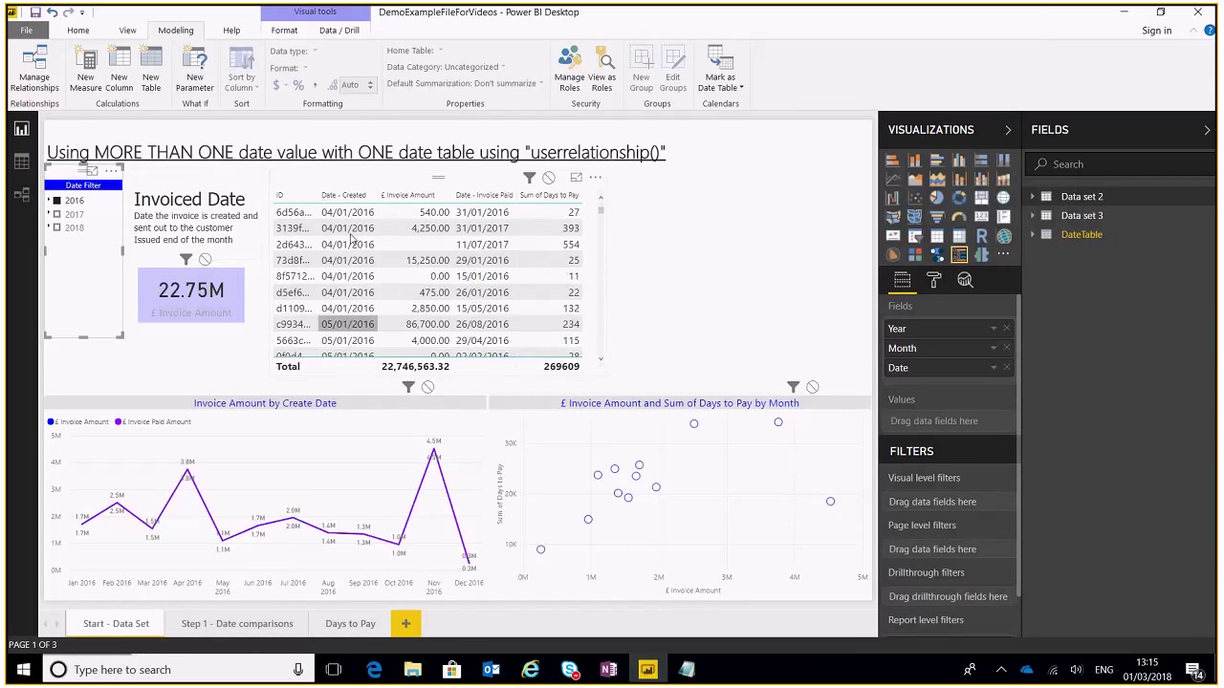
{"action": "mouse_move", "coordinate": [82, 547]}
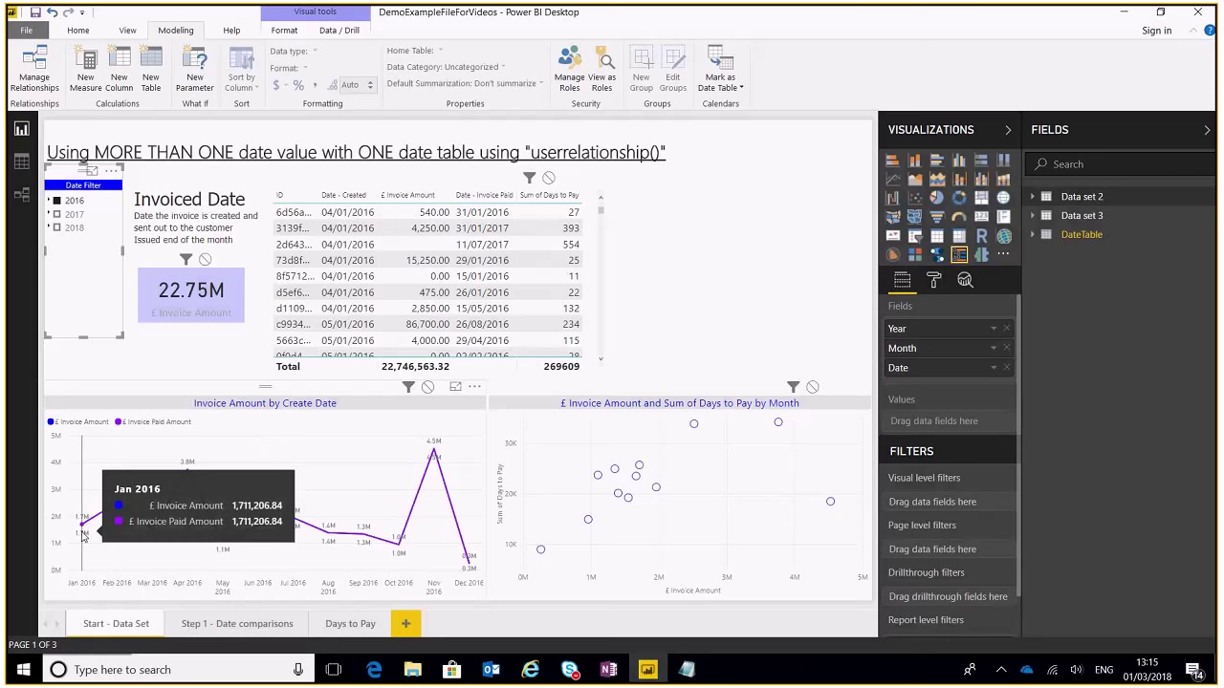
{"action": "mouse_move", "coordinate": [117, 497]}
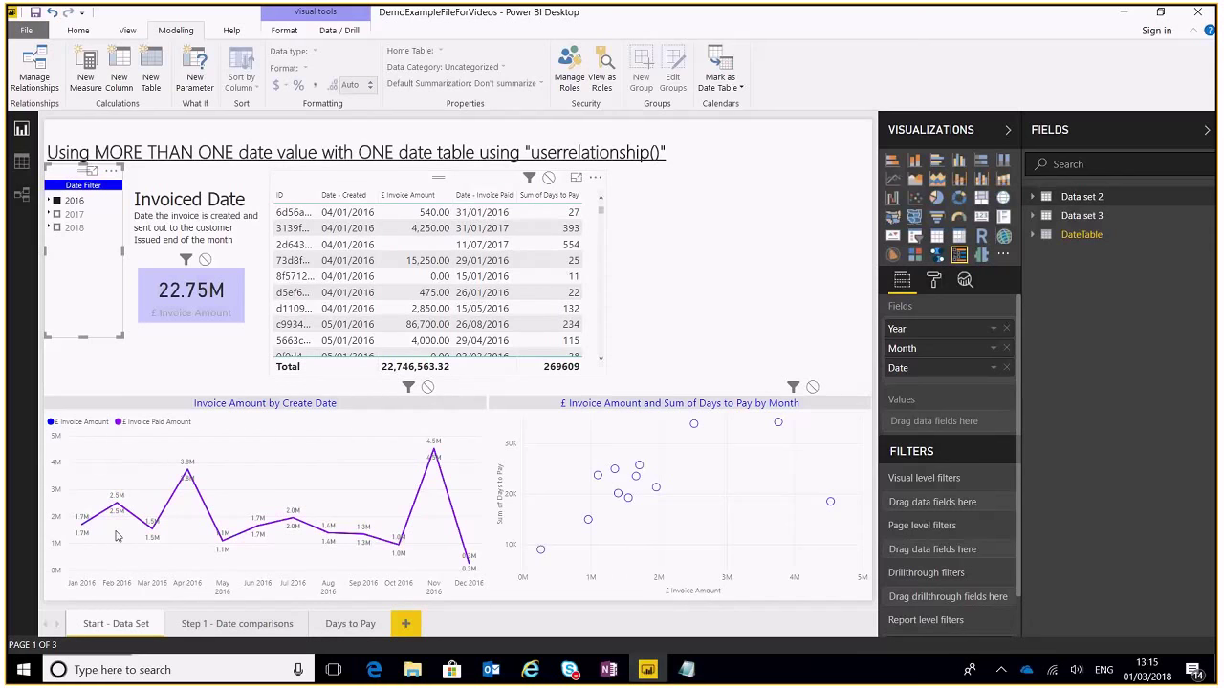
{"action": "mouse_move", "coordinate": [78, 572]}
- In the model diagram, link DateTable's DateID to Data set 2's DateID-InvoicePaid
{"action": "left_click", "coordinate": [22, 194]}
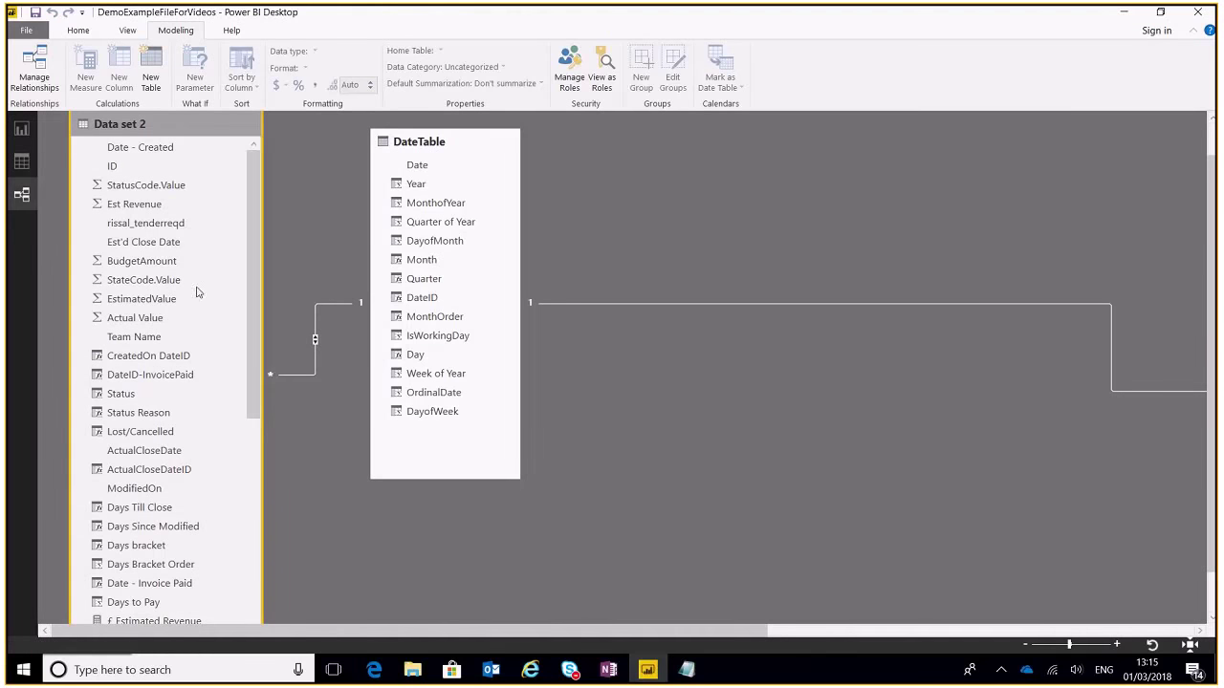
{"action": "left_click", "coordinate": [317, 320]}
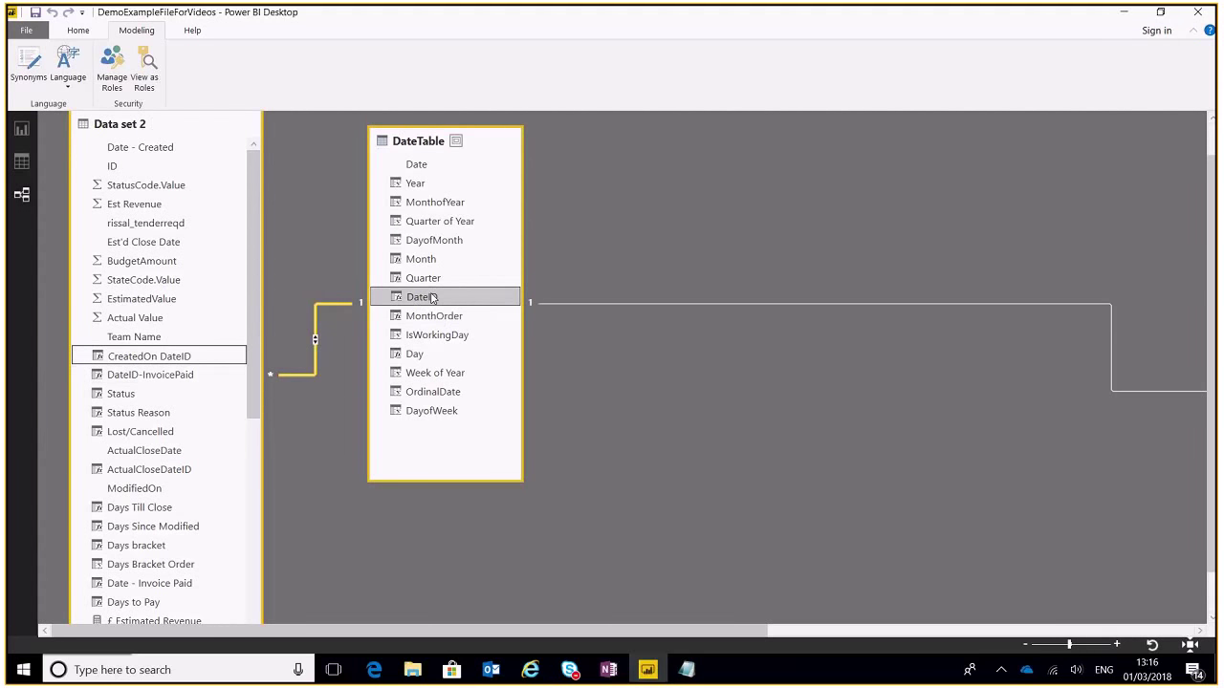
{"action": "left_click_drag", "start_coordinate": [445, 297], "coordinate": [176, 383]}
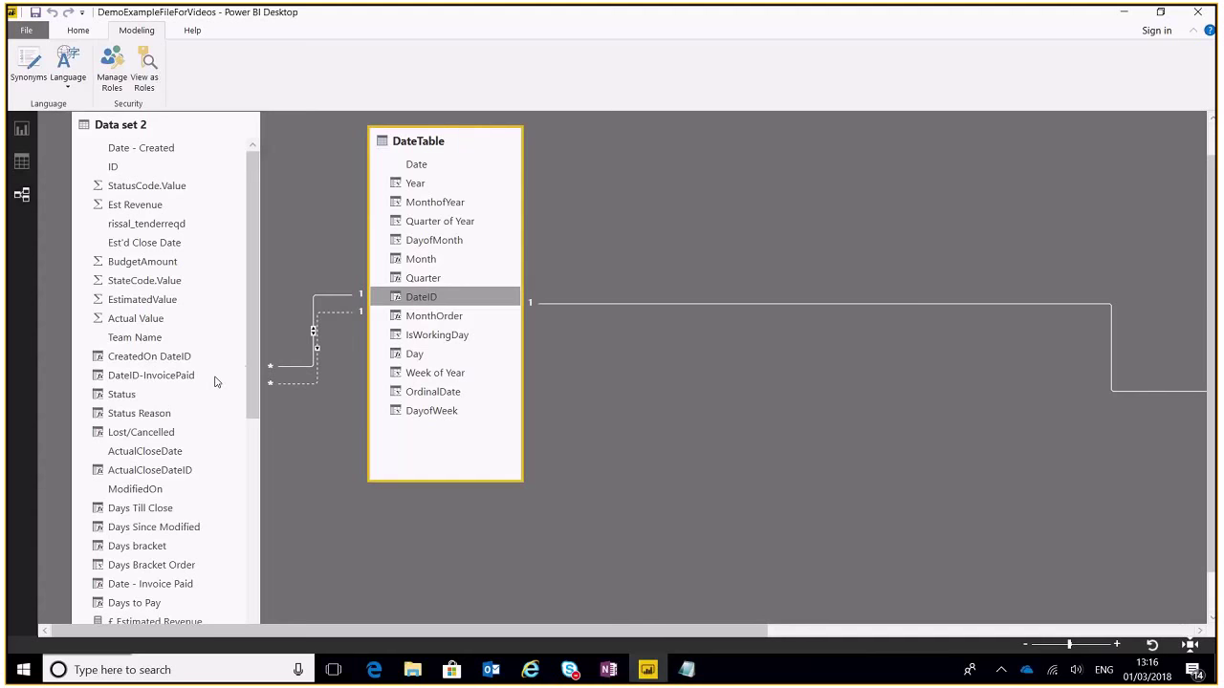
- Open the new relationship's settings, try making it active, cancel so it stays inactive, and return to the report
{"action": "left_click", "coordinate": [336, 315]}
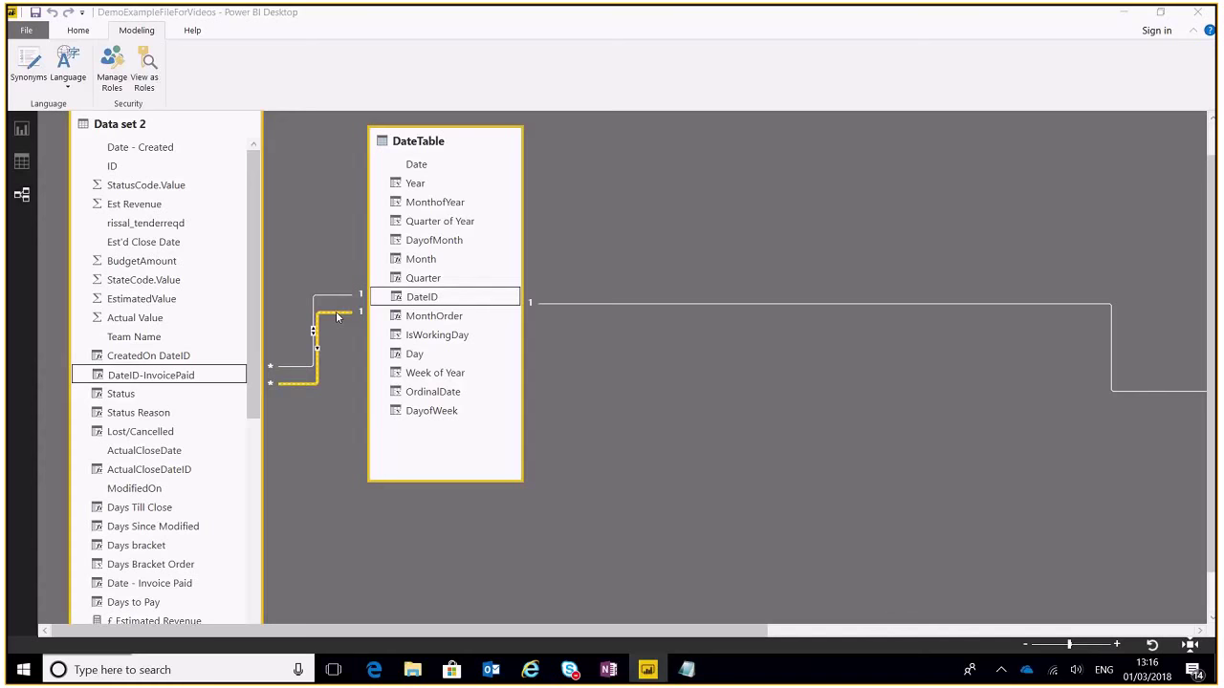
{"action": "double_click", "coordinate": [536, 311]}
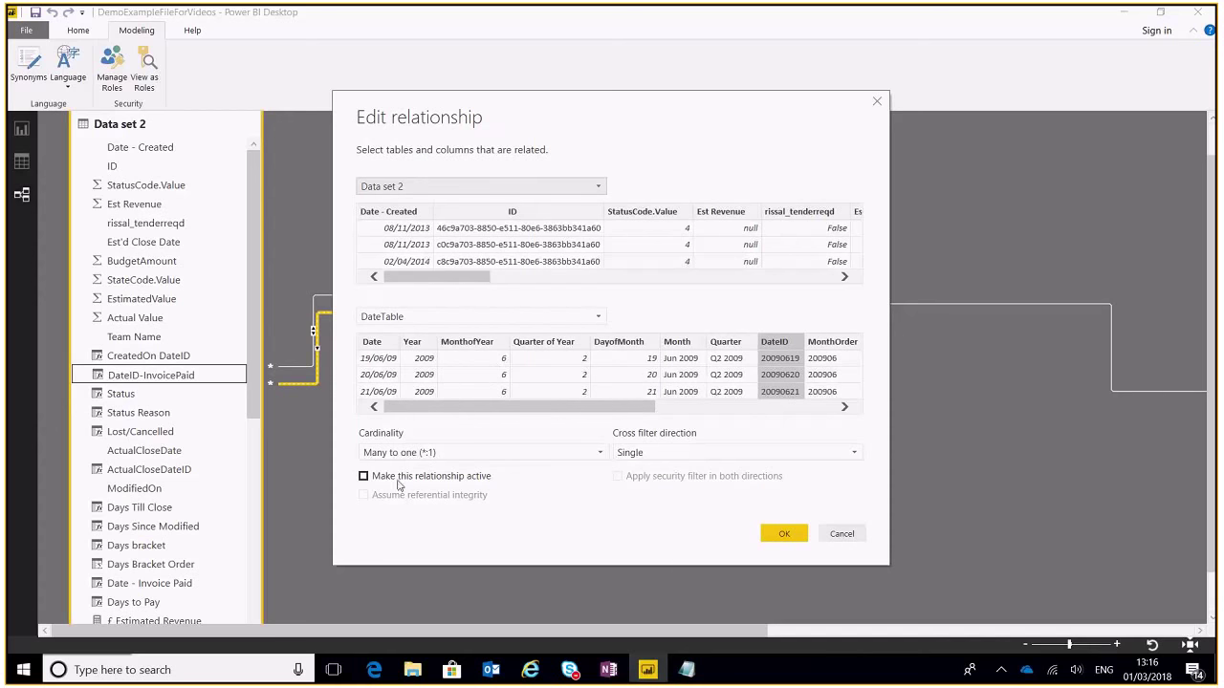
{"action": "left_click", "coordinate": [384, 481]}
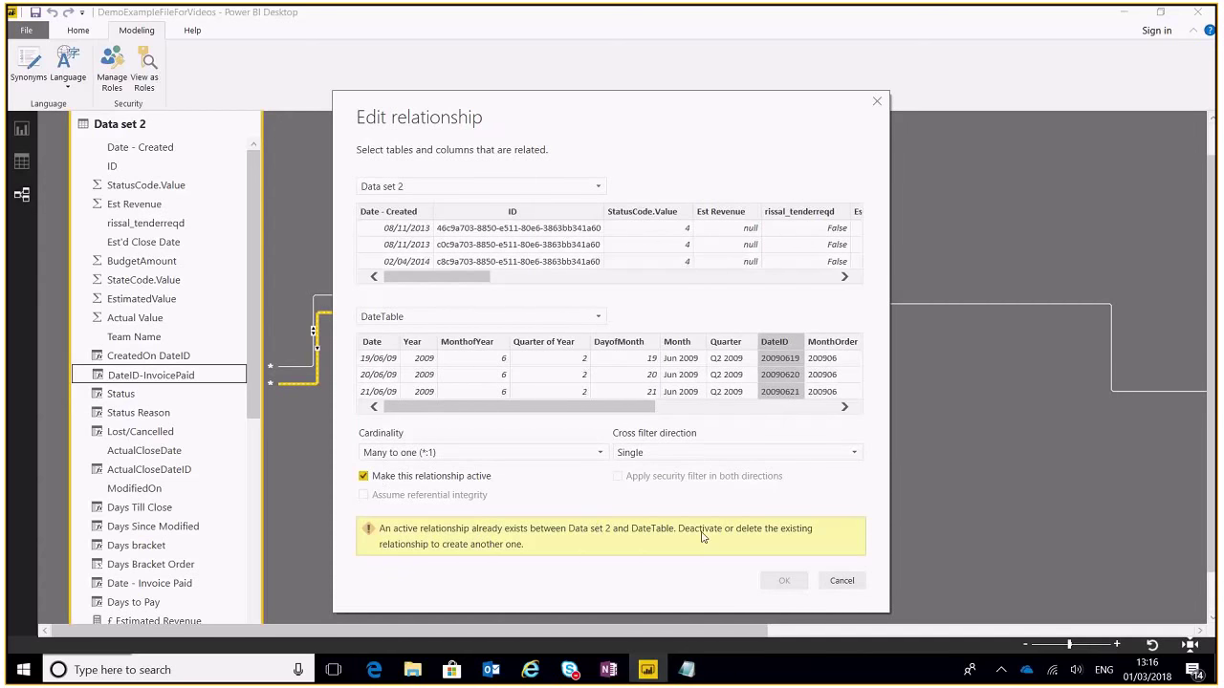
{"action": "left_click", "coordinate": [849, 580]}
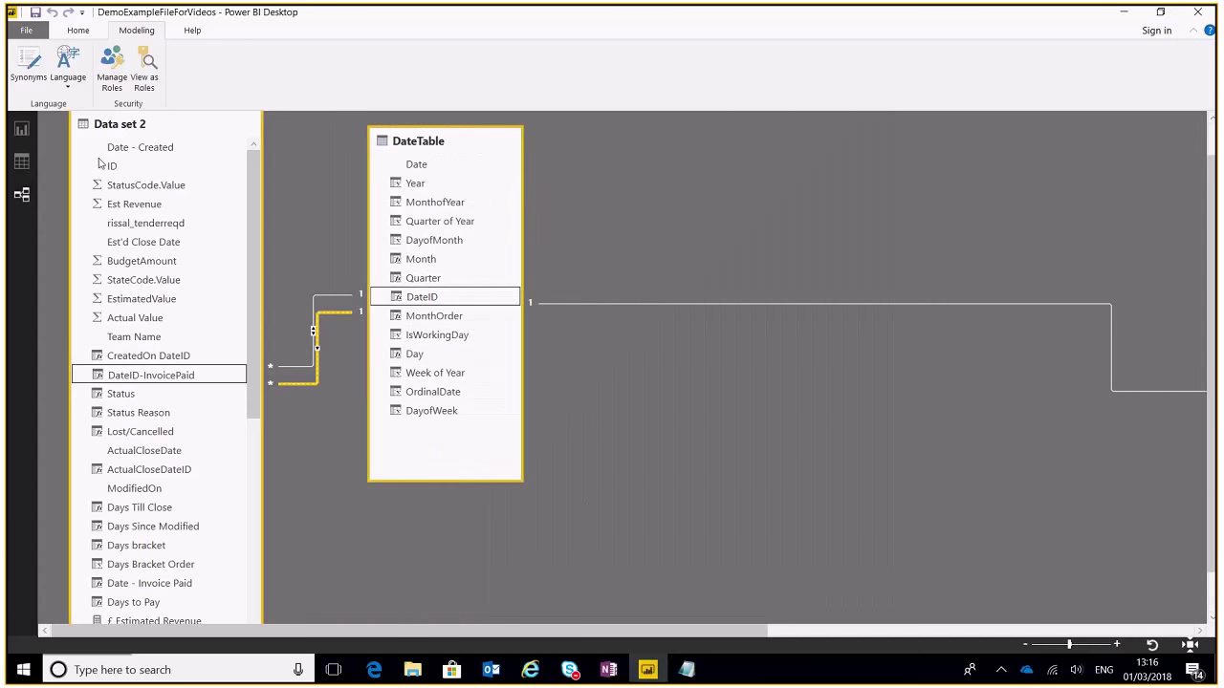
{"action": "left_click", "coordinate": [22, 134]}
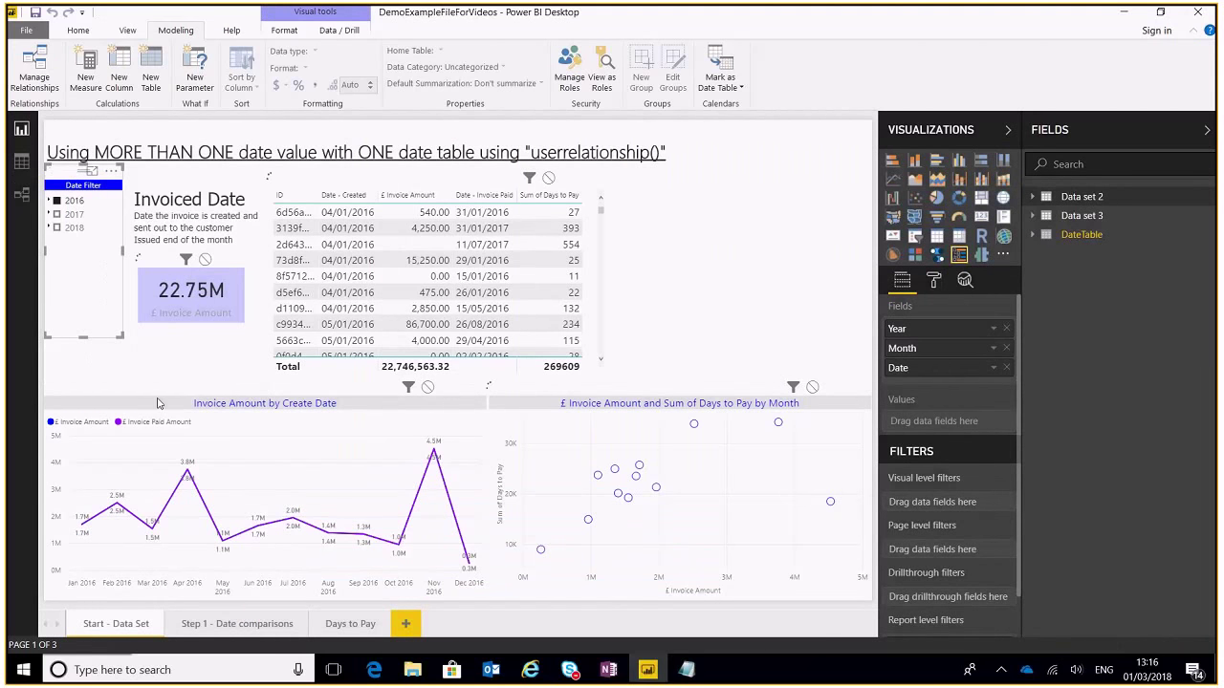
- Select the line chart and open the £ Invoice Paid Amount formula, checking £ Invoice Amount along the way
{"action": "left_click", "coordinate": [157, 403]}
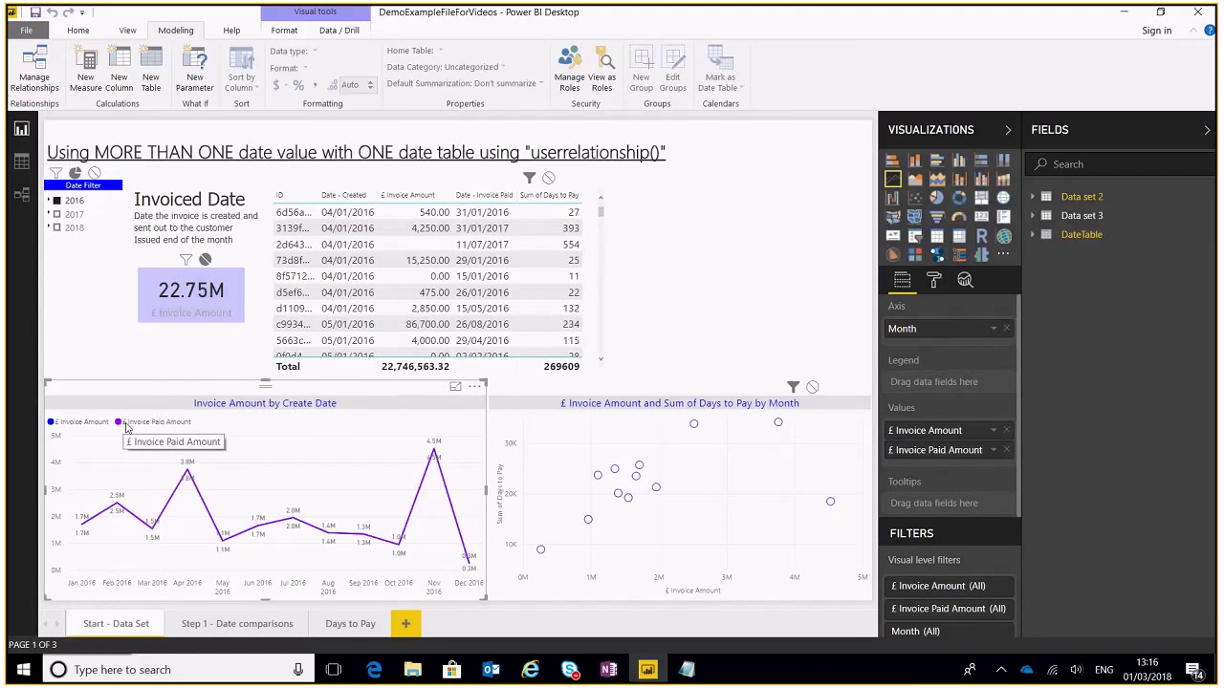
{"action": "left_click", "coordinate": [1033, 241]}
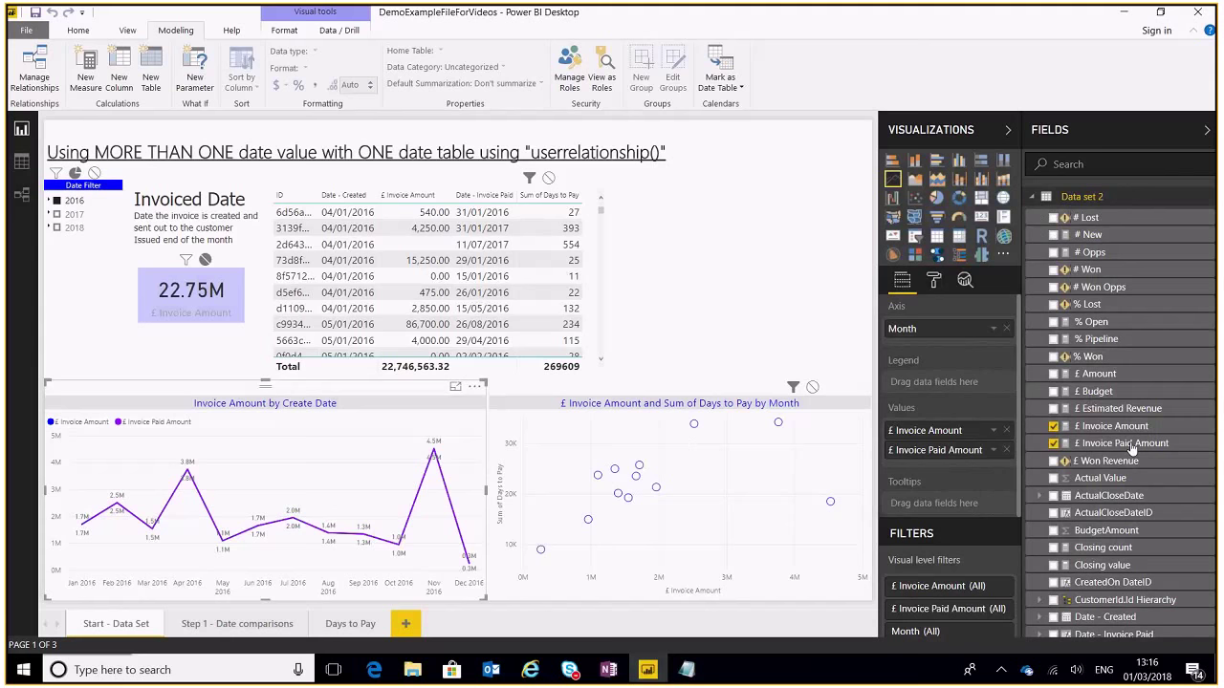
{"action": "left_click", "coordinate": [1132, 446]}
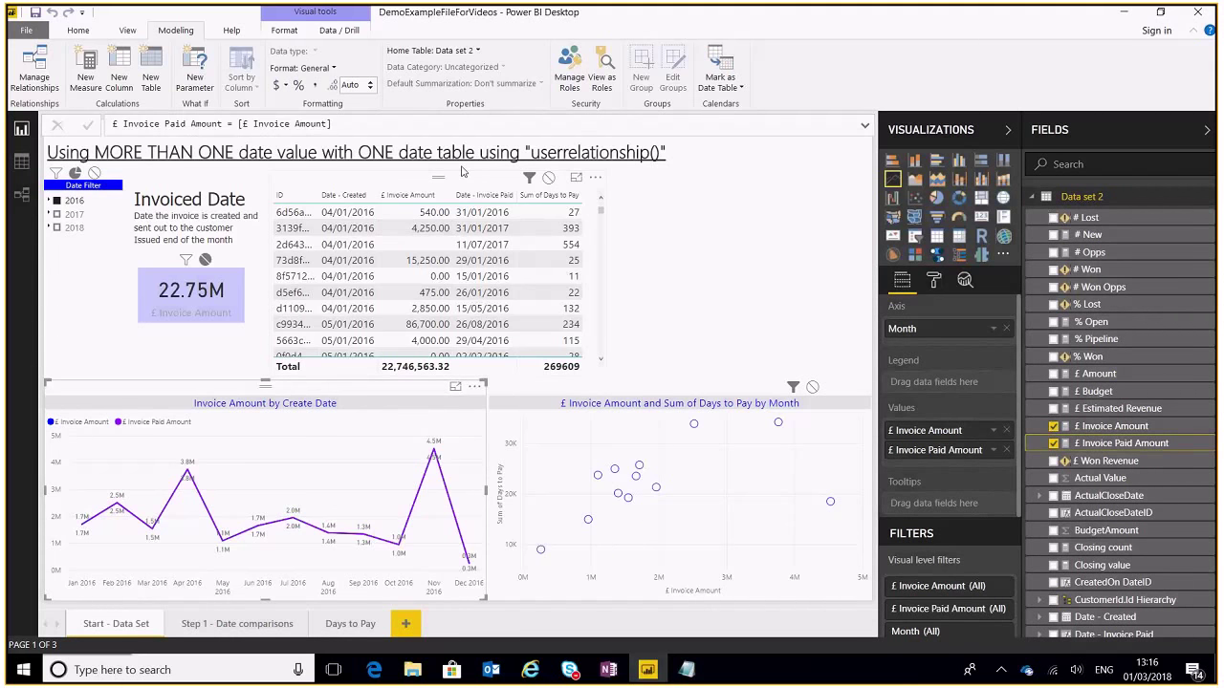
{"action": "left_click", "coordinate": [1156, 429]}
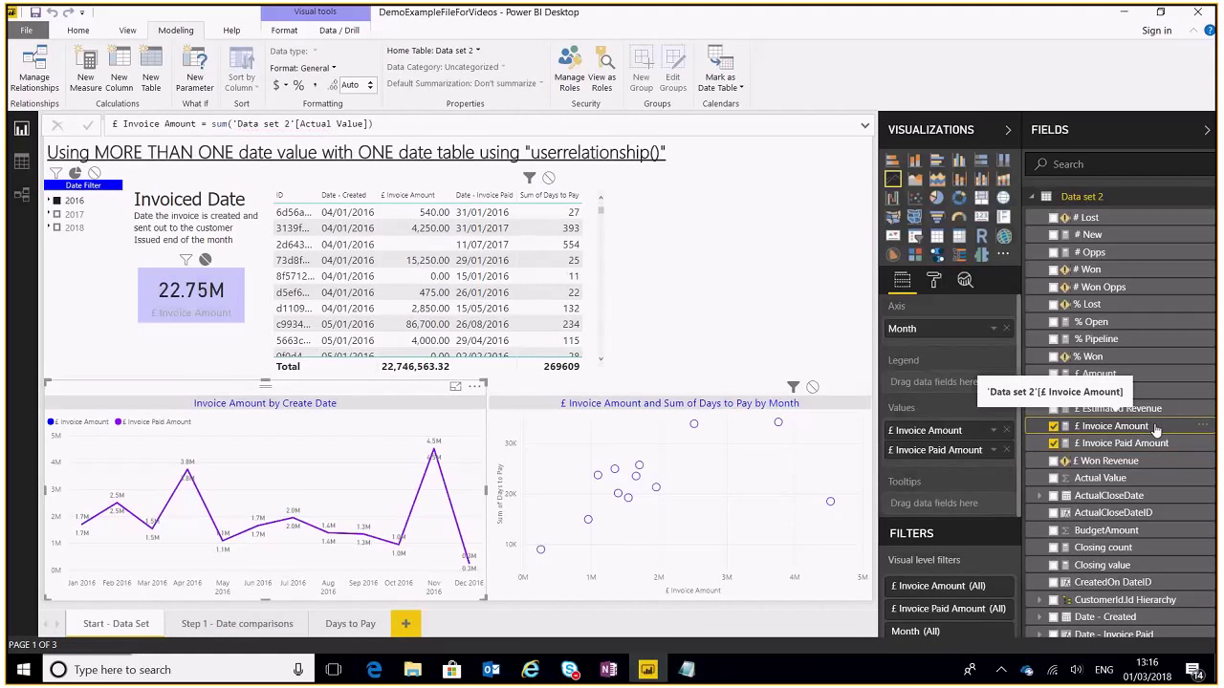
{"action": "left_click", "coordinate": [1147, 444]}
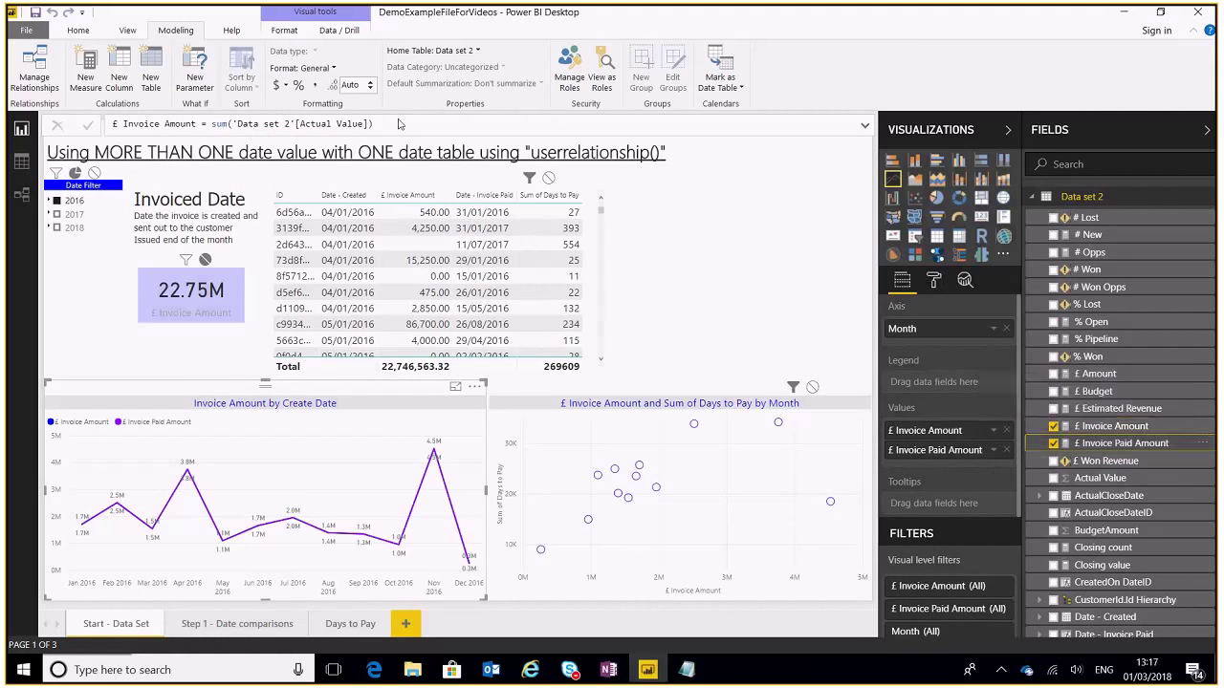
- Rewrite the measure as CALCULATE([£ Invoice Amount], USERELATIONSHIP('Data set 2'[DateID-InvoicePaid], DateTable[DateID]))
{"action": "left_click", "coordinate": [240, 124]}
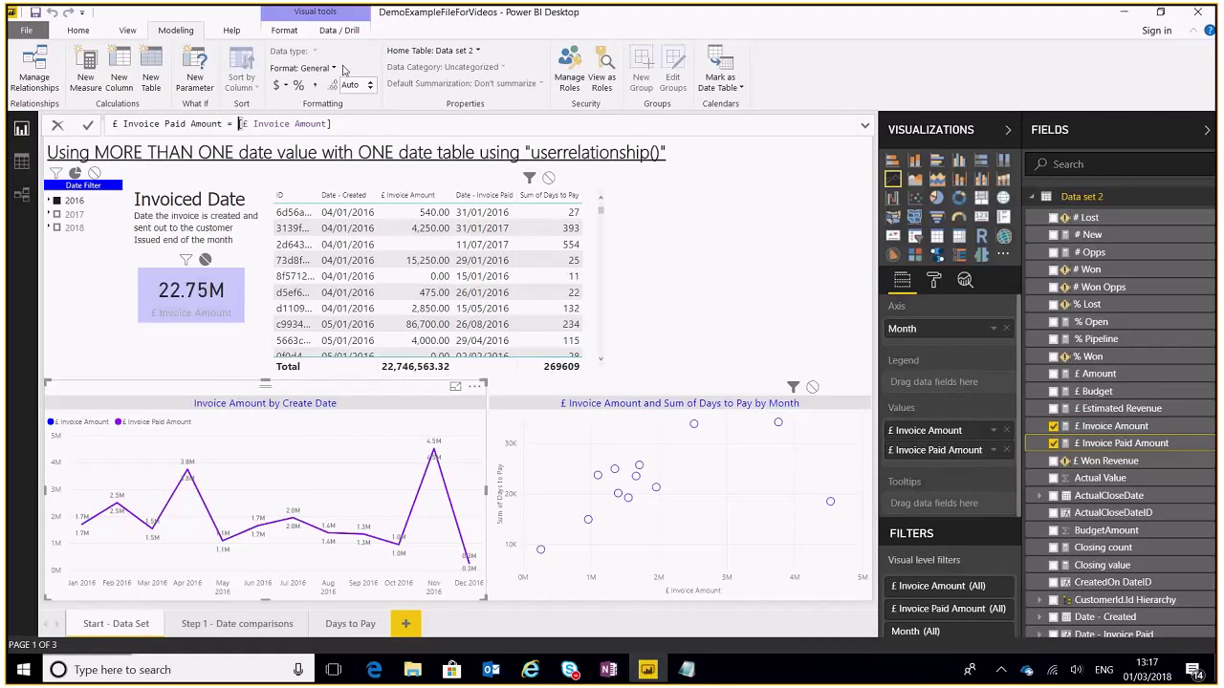
{"action": "type", "text": "calc"}
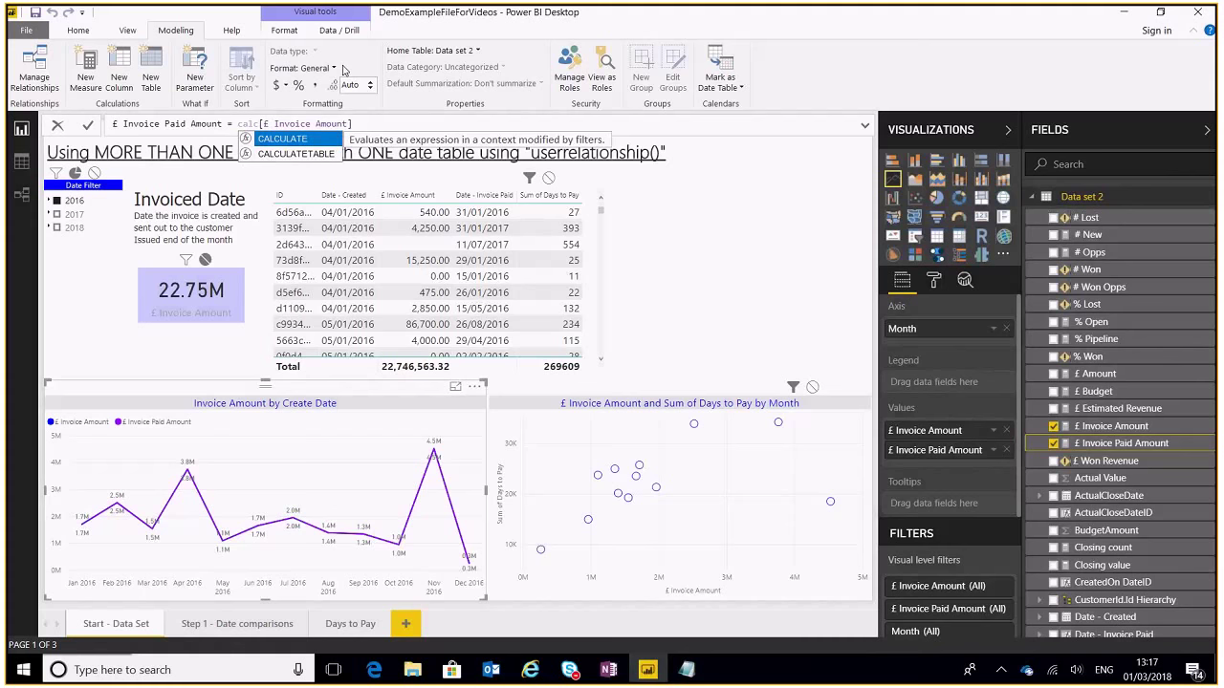
{"action": "key", "text": "Tab"}
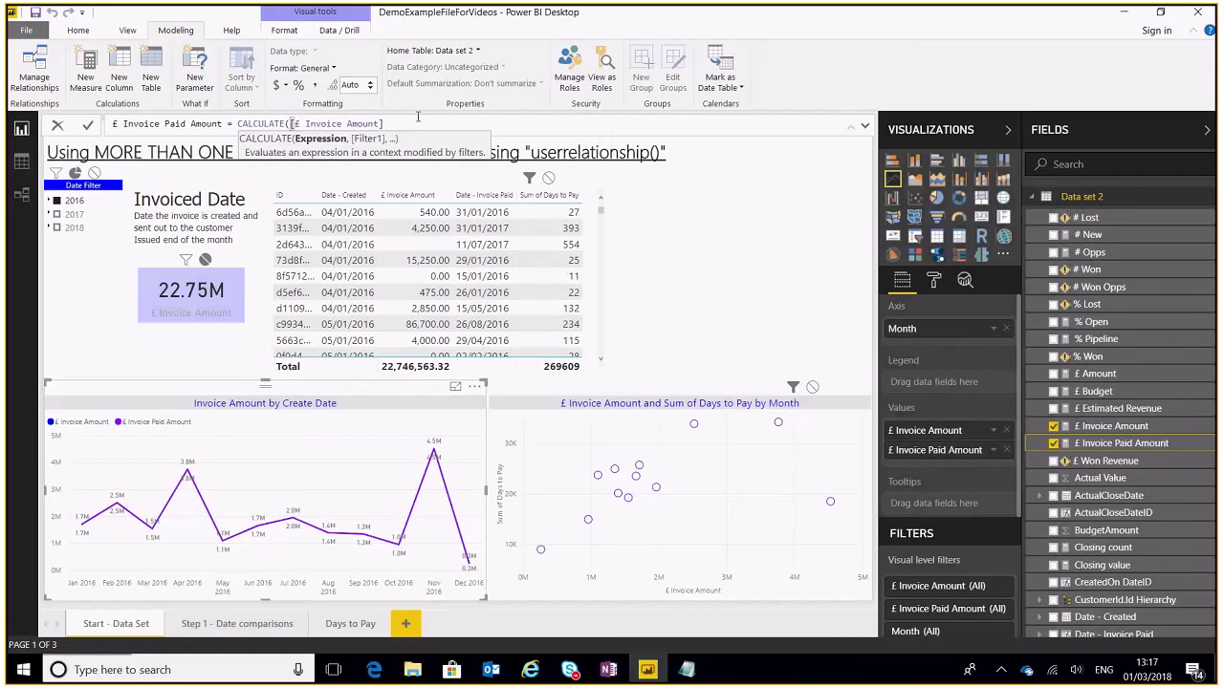
{"action": "type", "text": ", u"}
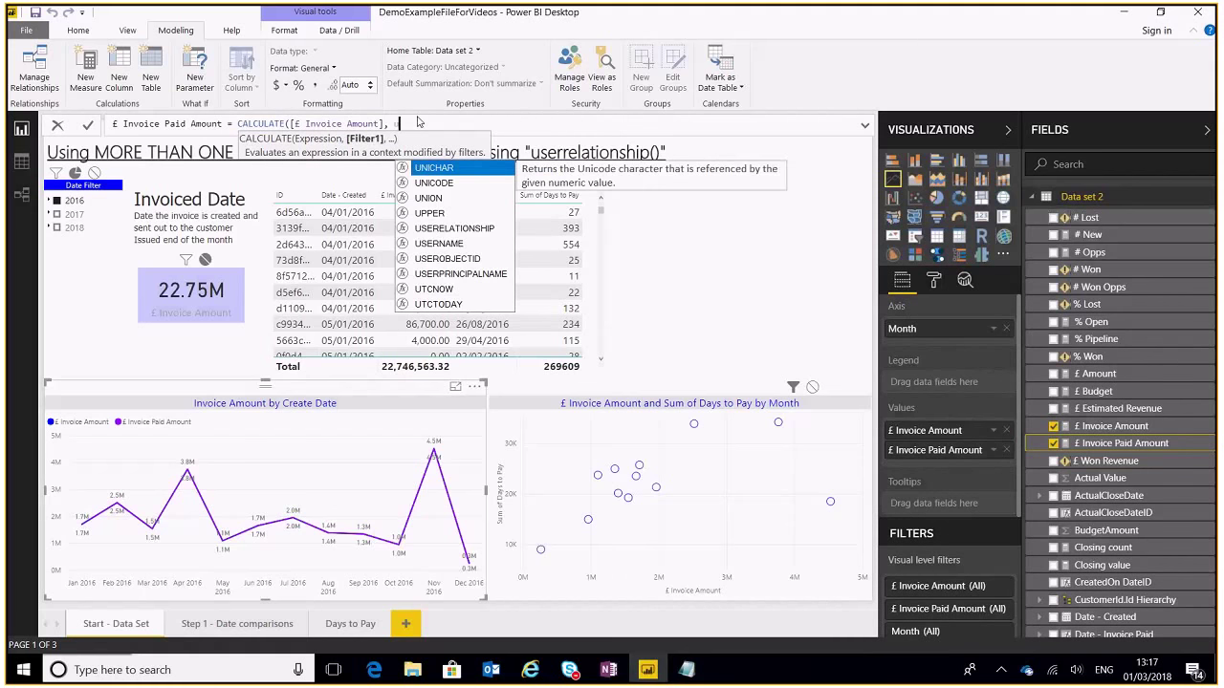
{"action": "type", "text": "ser"}
{"action": "key", "text": "Tab"}
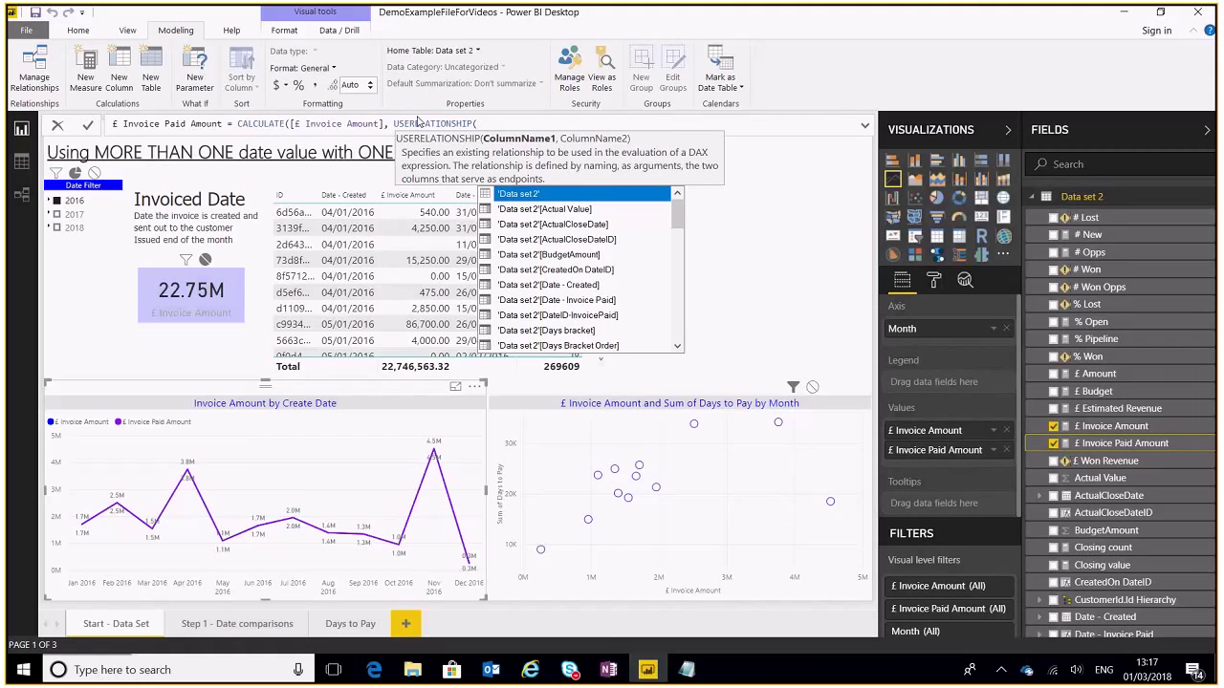
{"action": "type", "text": "invoi"}
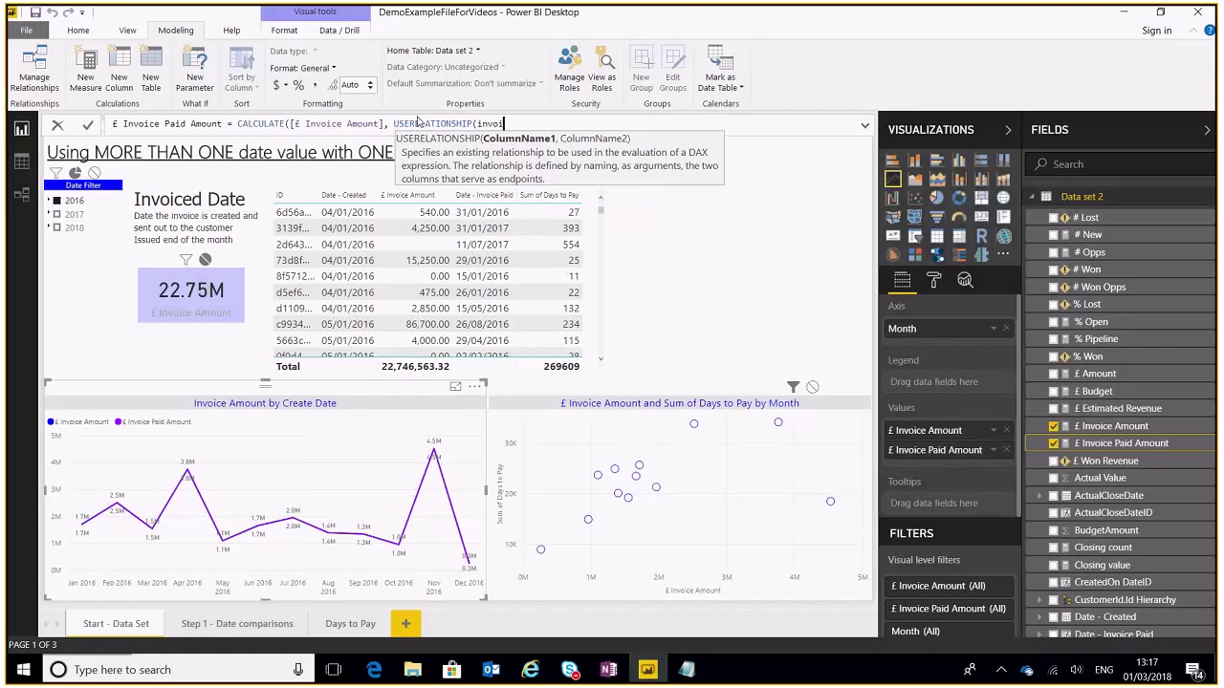
{"action": "key", "text": "Tab"}
{"action": "type", "text": ", "}
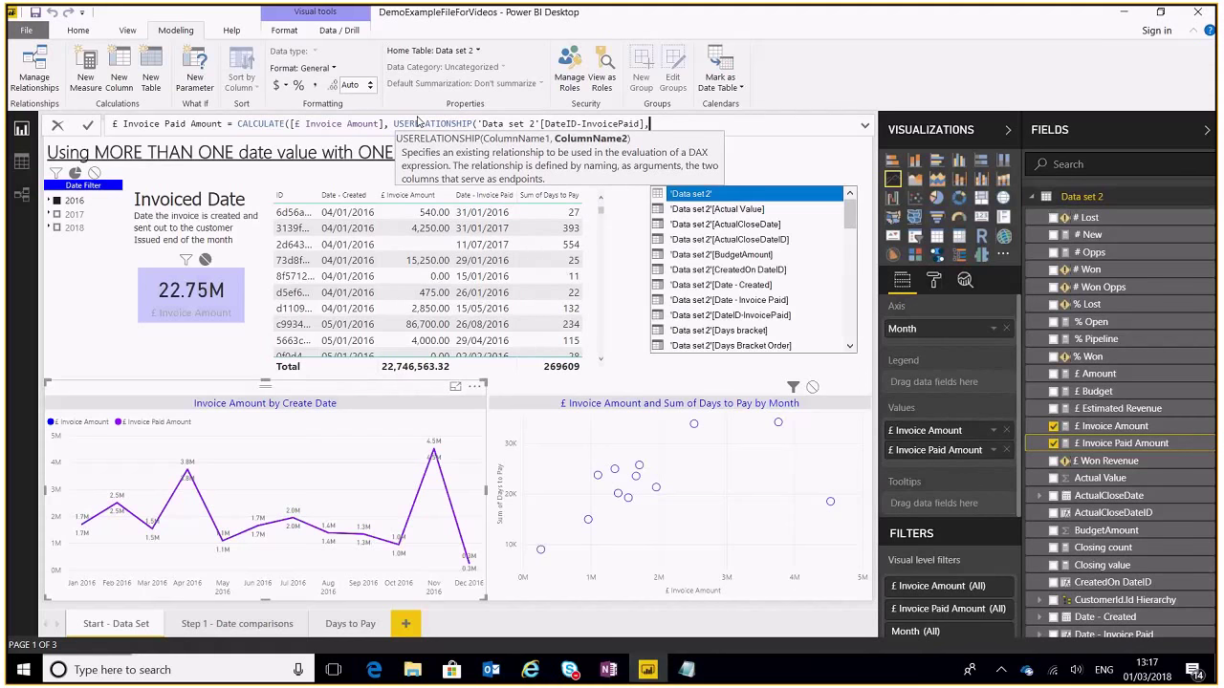
{"action": "type", "text": "dateid"}
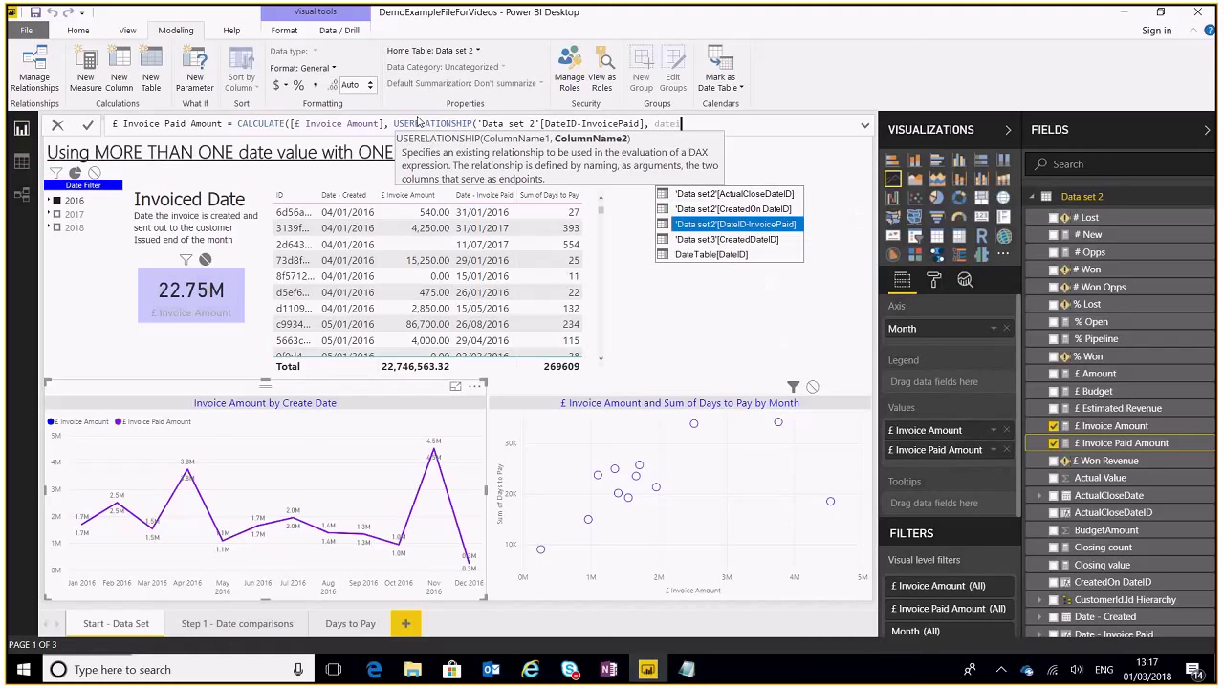
{"action": "key", "text": "Down"}
{"action": "key", "text": "Down"}
{"action": "key", "text": "Tab"}
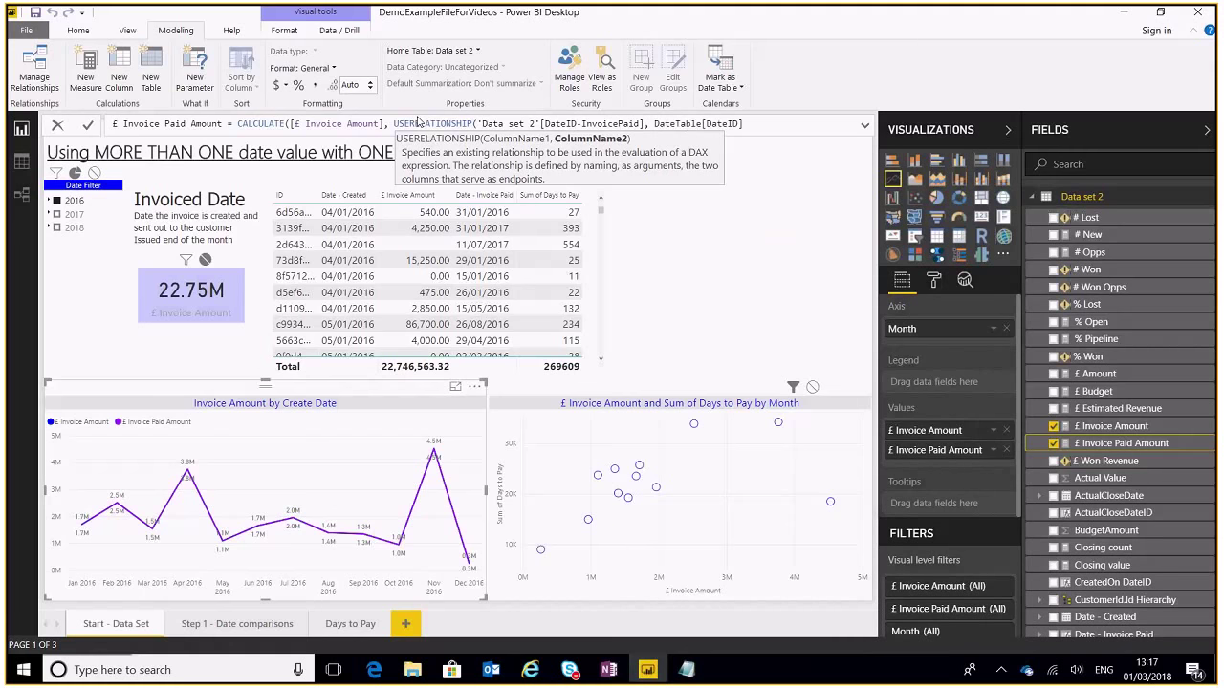
{"action": "type", "text": ")"}
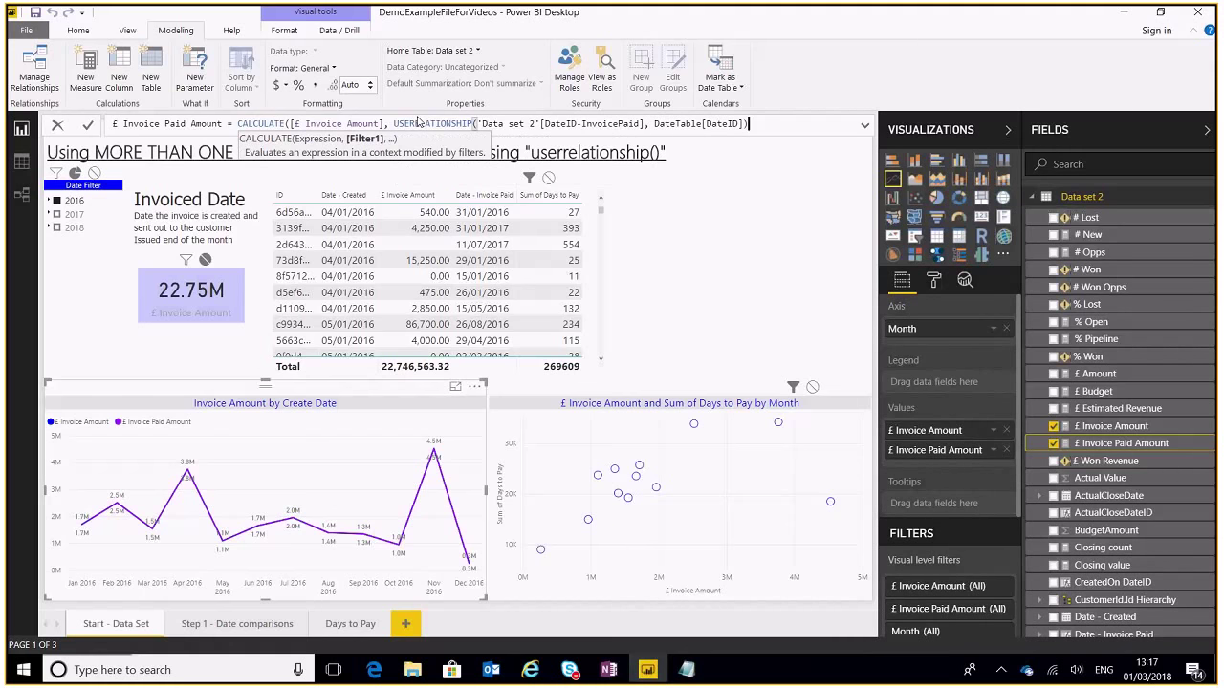
{"action": "type", "text": ")"}
- Commit the measure and compare both chart lines, e.g. Dec 2016: 3,336,515.47 vs 261,306.42
{"action": "key", "text": "Return"}
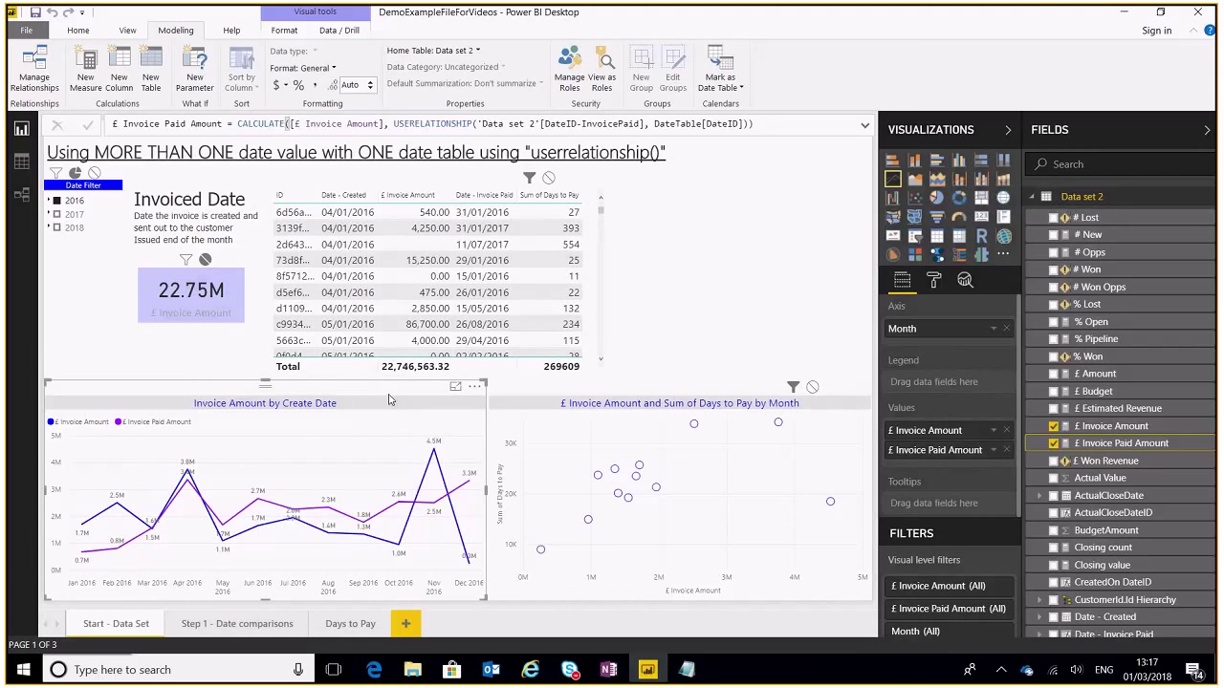
{"action": "mouse_move", "coordinate": [93, 552]}
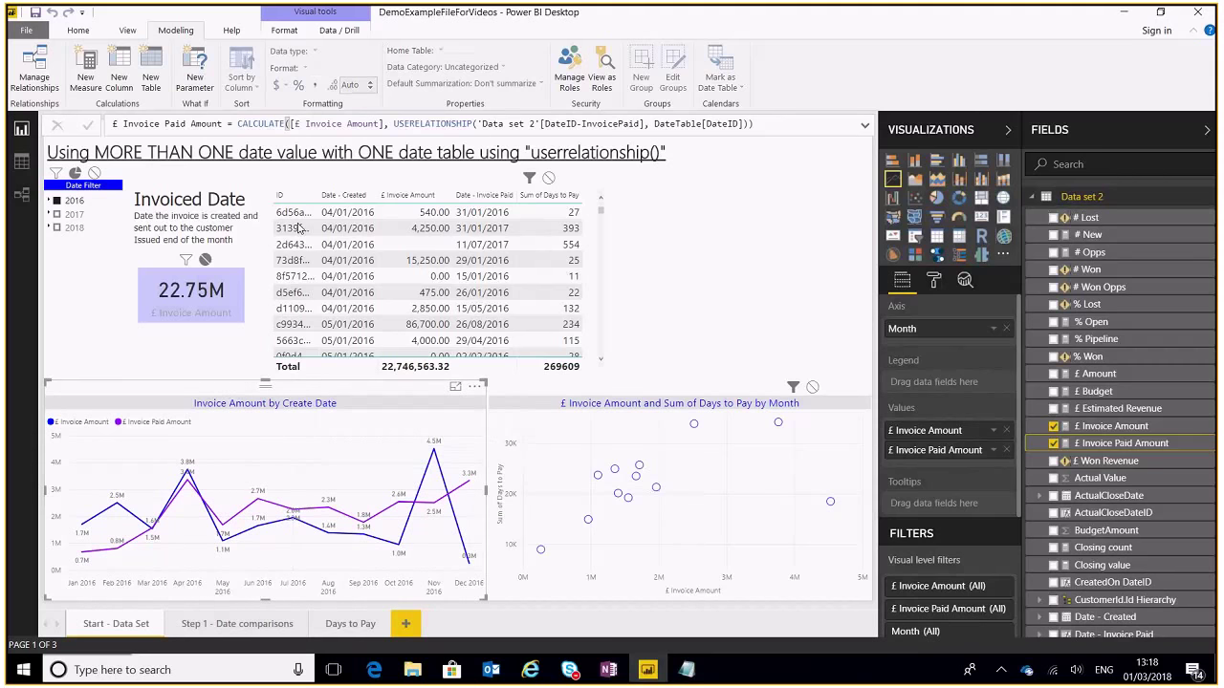
- Filter the Date Filter slicer to 2017, then back to 2016, and go to the Step 1 - Date comparisons page
{"action": "key", "text": "Escape"}
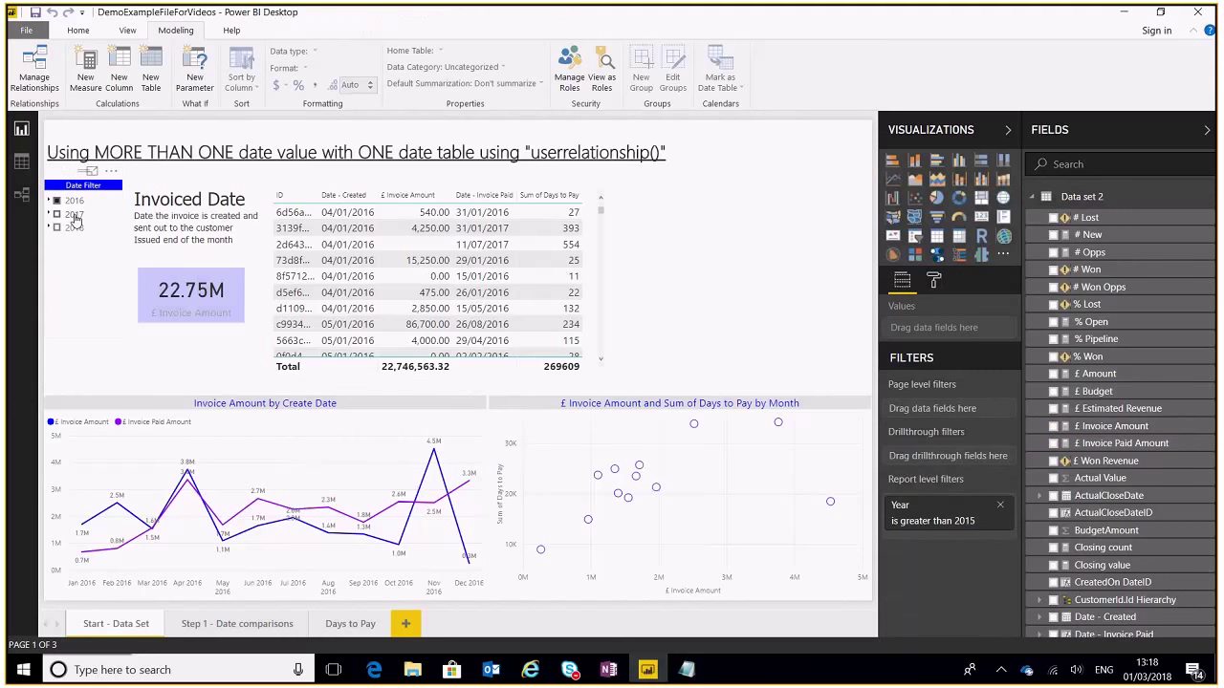
{"action": "left_click", "coordinate": [76, 219]}
{"action": "left_click", "coordinate": [73, 214]}
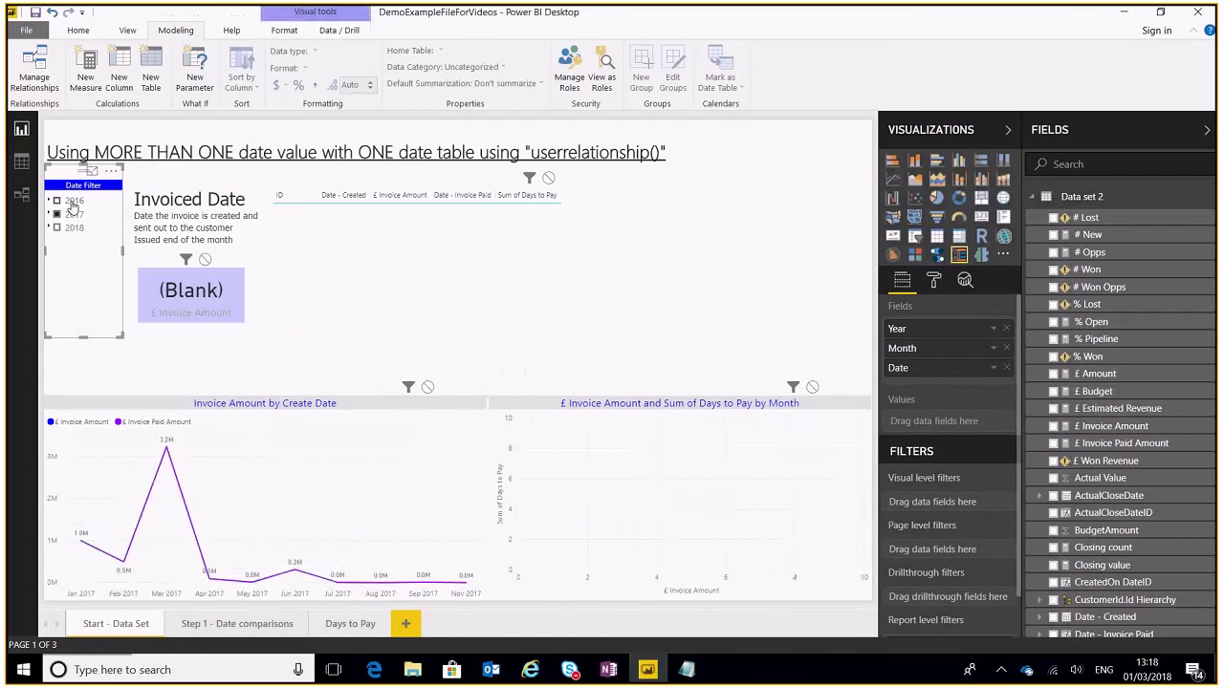
{"action": "left_click", "coordinate": [57, 201]}
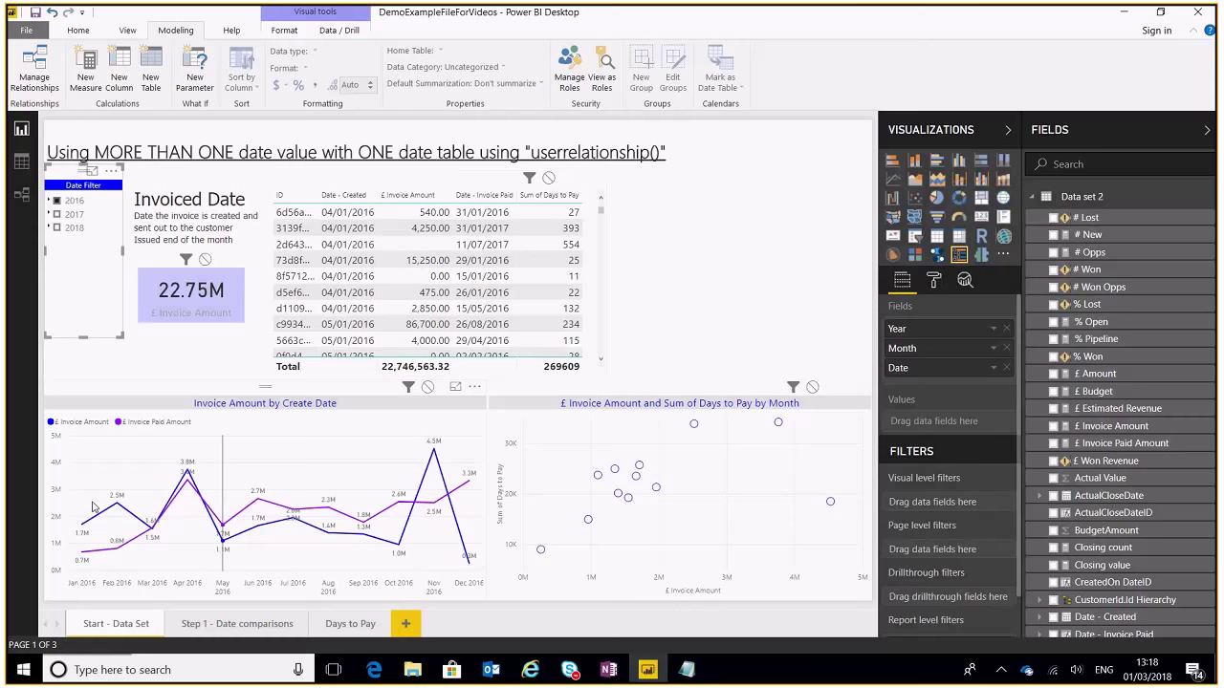
{"action": "left_click", "coordinate": [268, 626]}
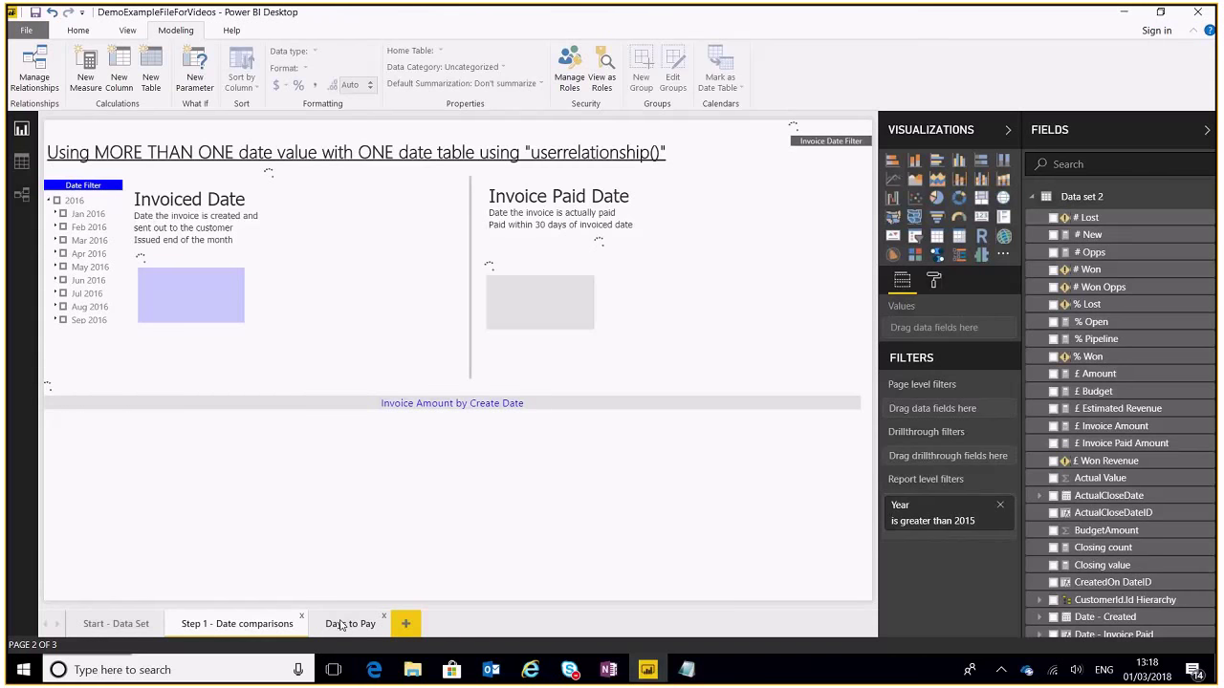
- Go to the Days to Pay page and select the Invoice Amount by Days to pay column chart
{"action": "left_click", "coordinate": [342, 625]}
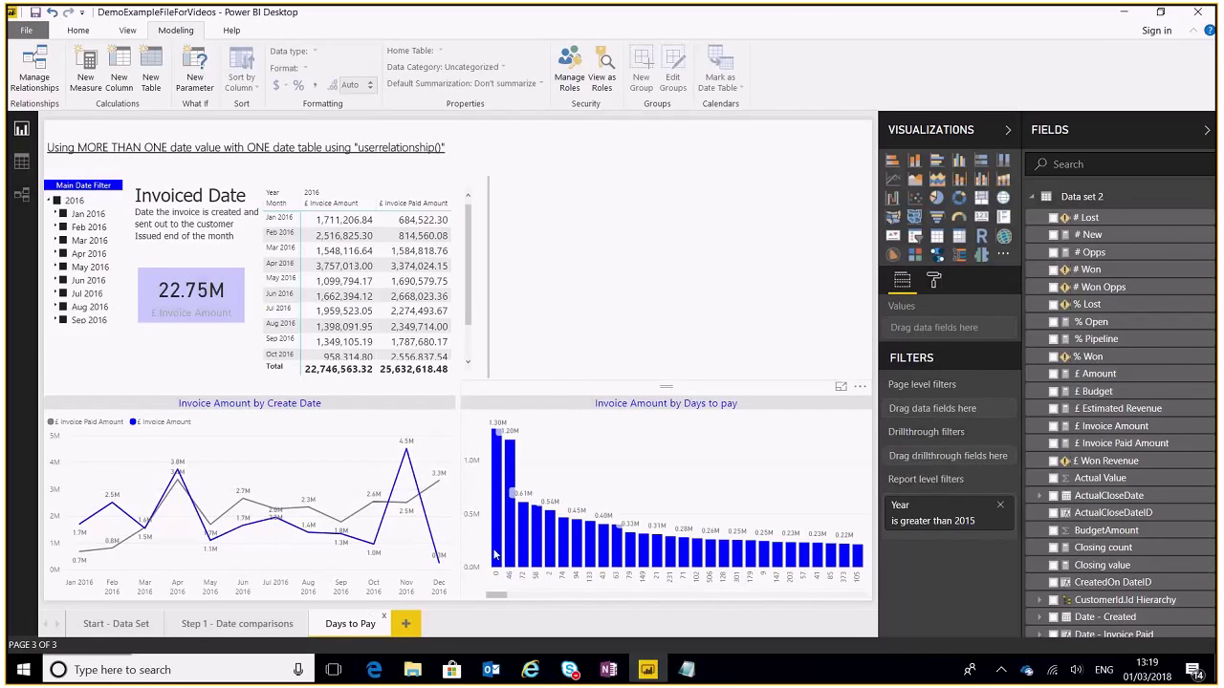
{"action": "mouse_move", "coordinate": [505, 561]}
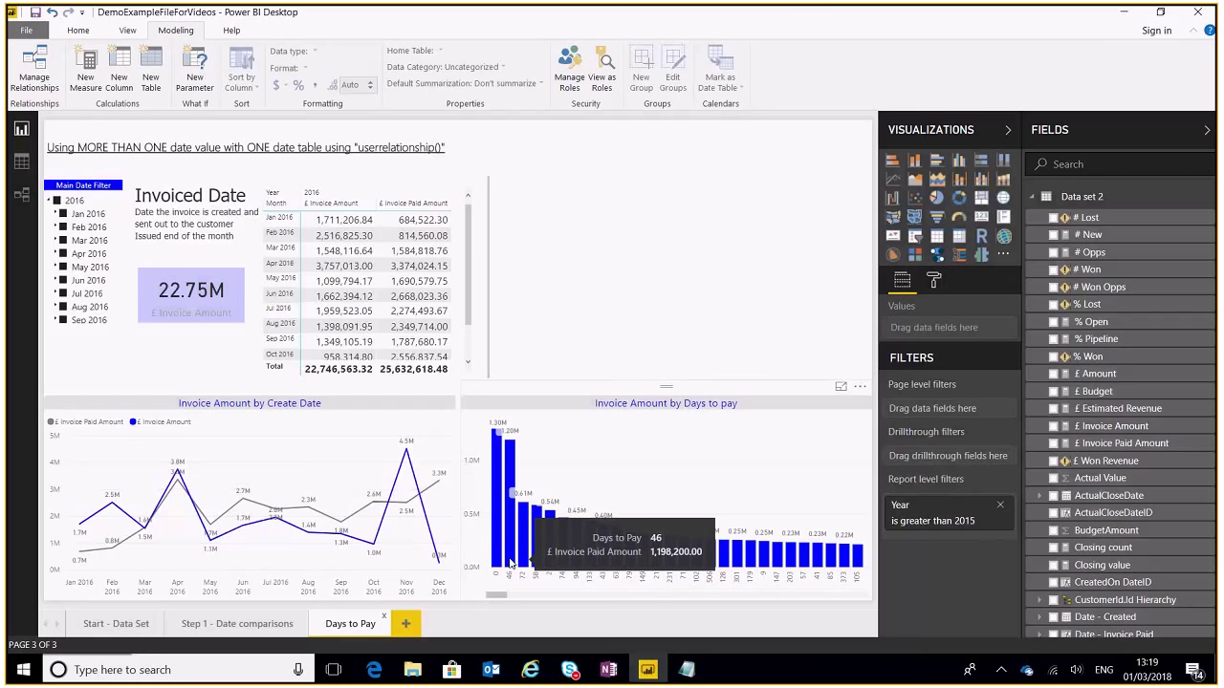
{"action": "left_click", "coordinate": [512, 565]}
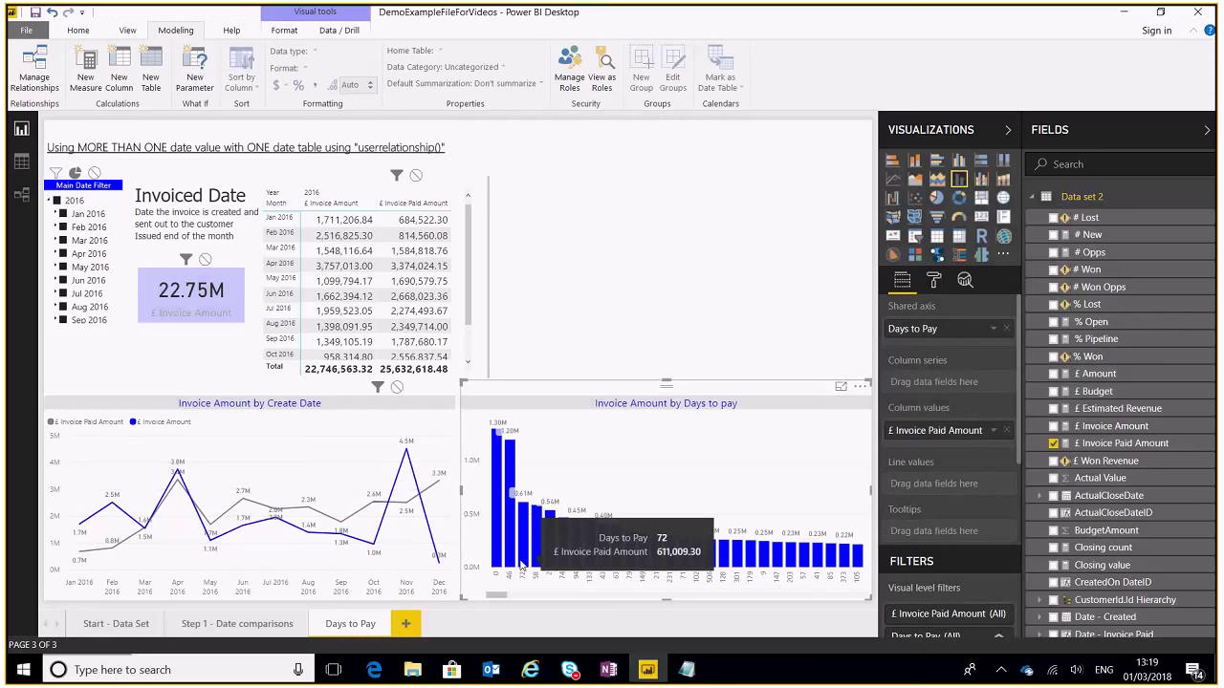
{"action": "mouse_move", "coordinate": [502, 561]}
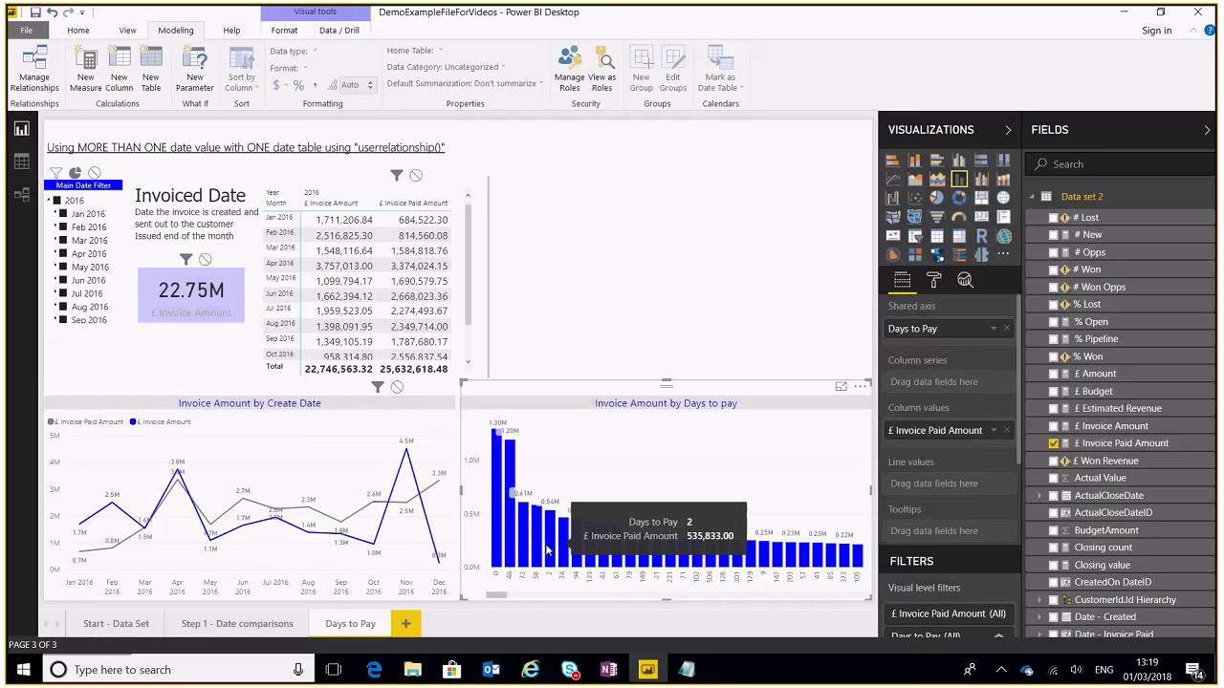
{"action": "left_click", "coordinate": [859, 388]}
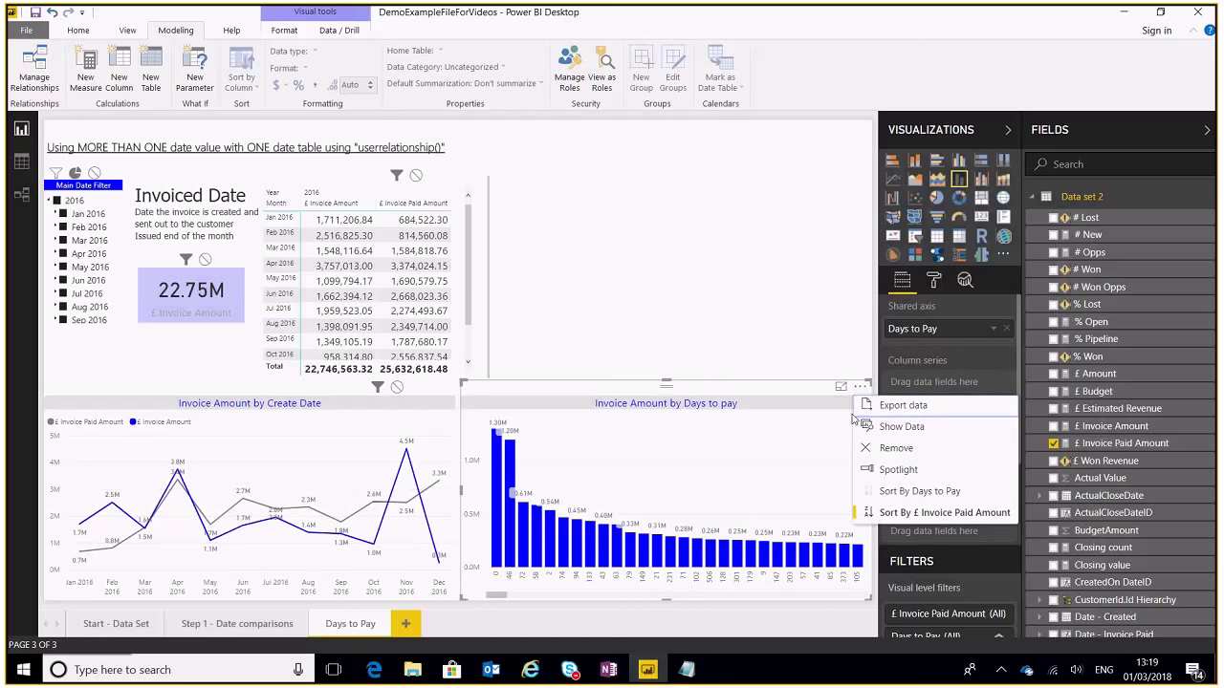
{"action": "left_click", "coordinate": [905, 490]}
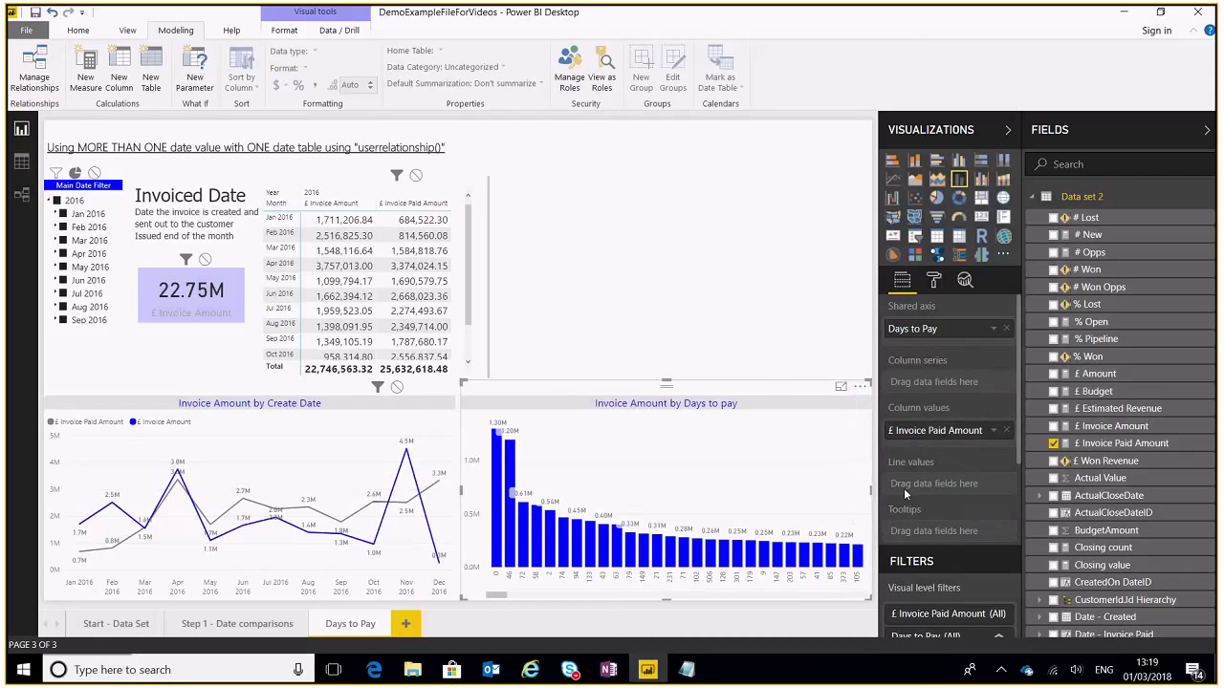
{"action": "left_click", "coordinate": [860, 390]}
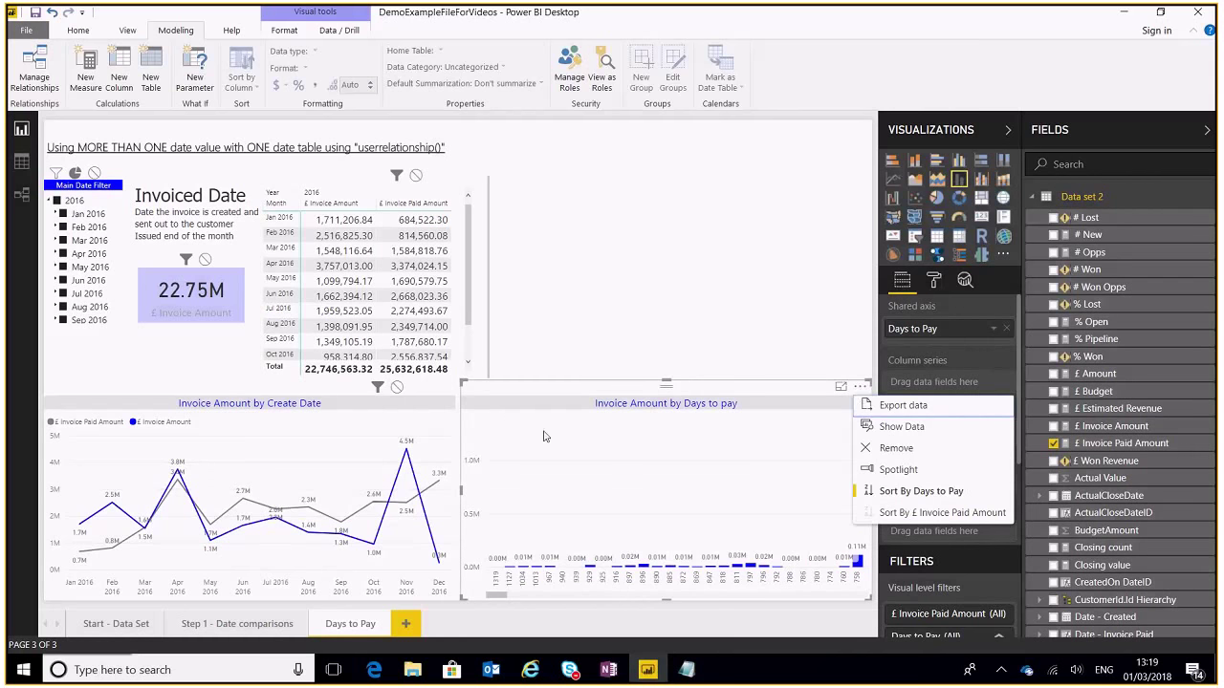
{"action": "left_click", "coordinate": [495, 585]}
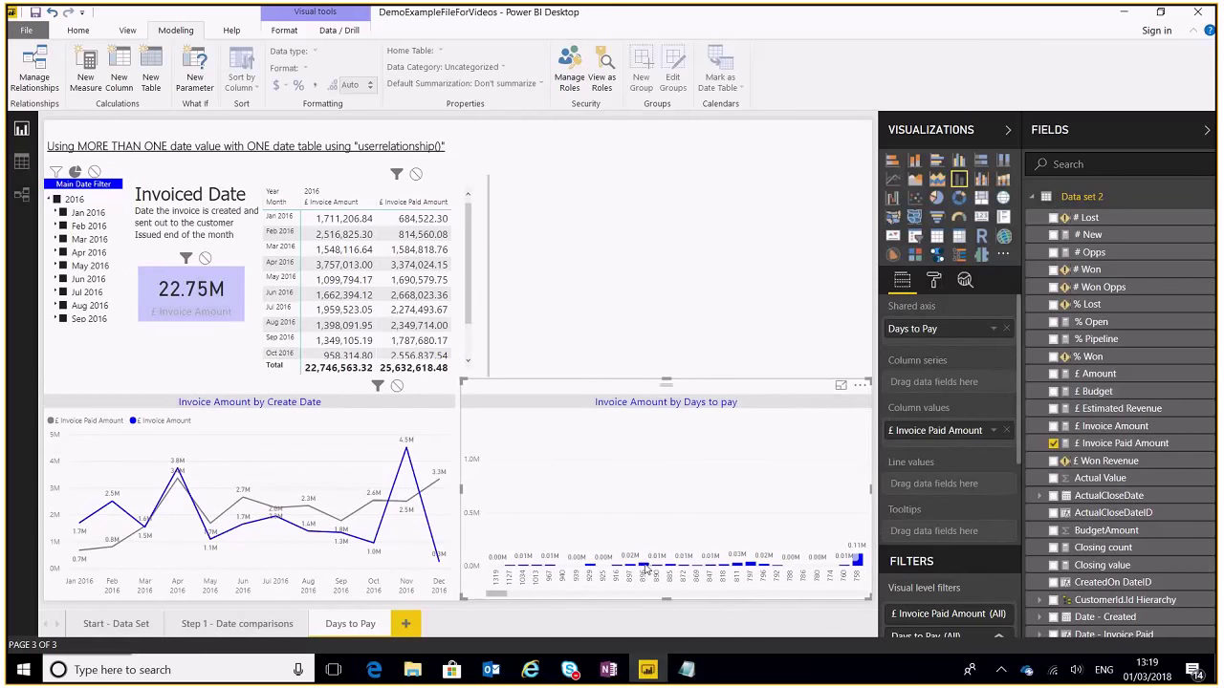
{"action": "mouse_move", "coordinate": [646, 570]}
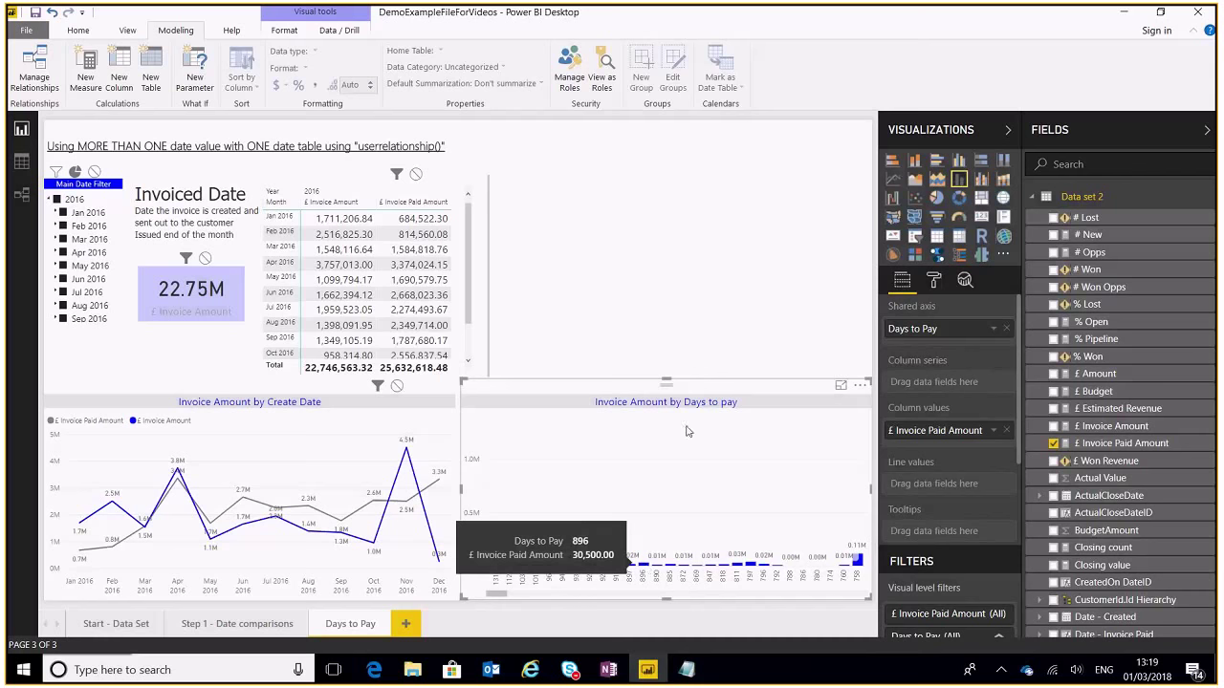
{"action": "left_click", "coordinate": [861, 387]}
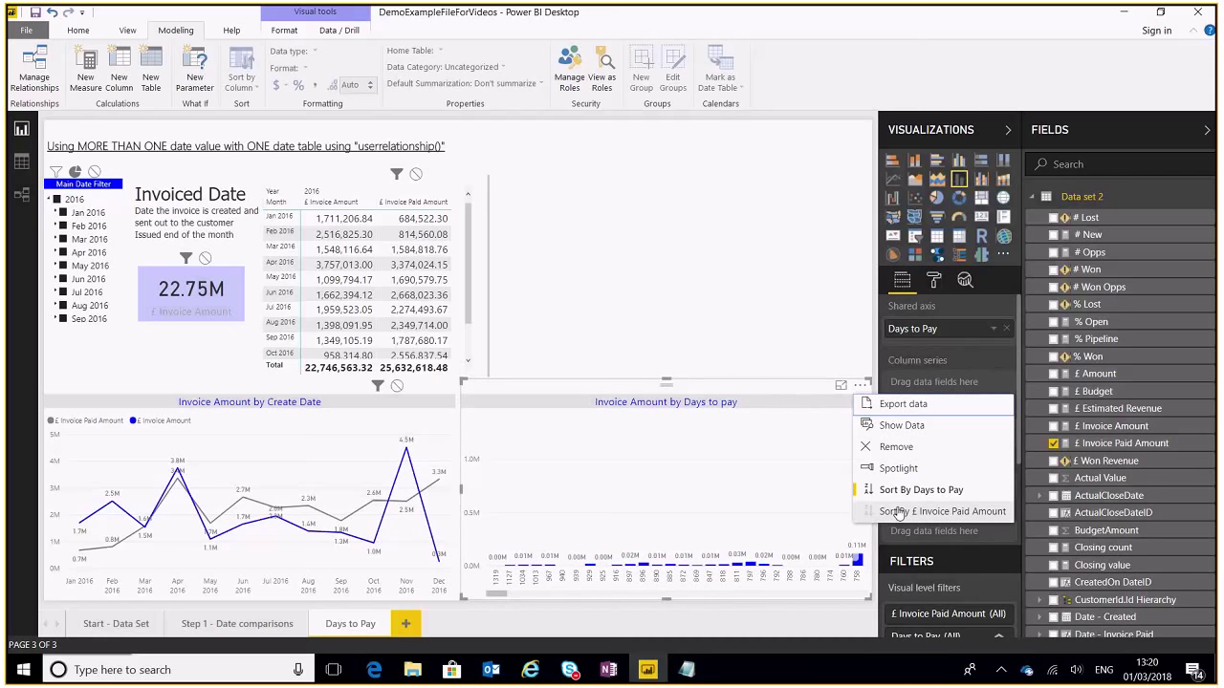
{"action": "left_click", "coordinate": [548, 396]}
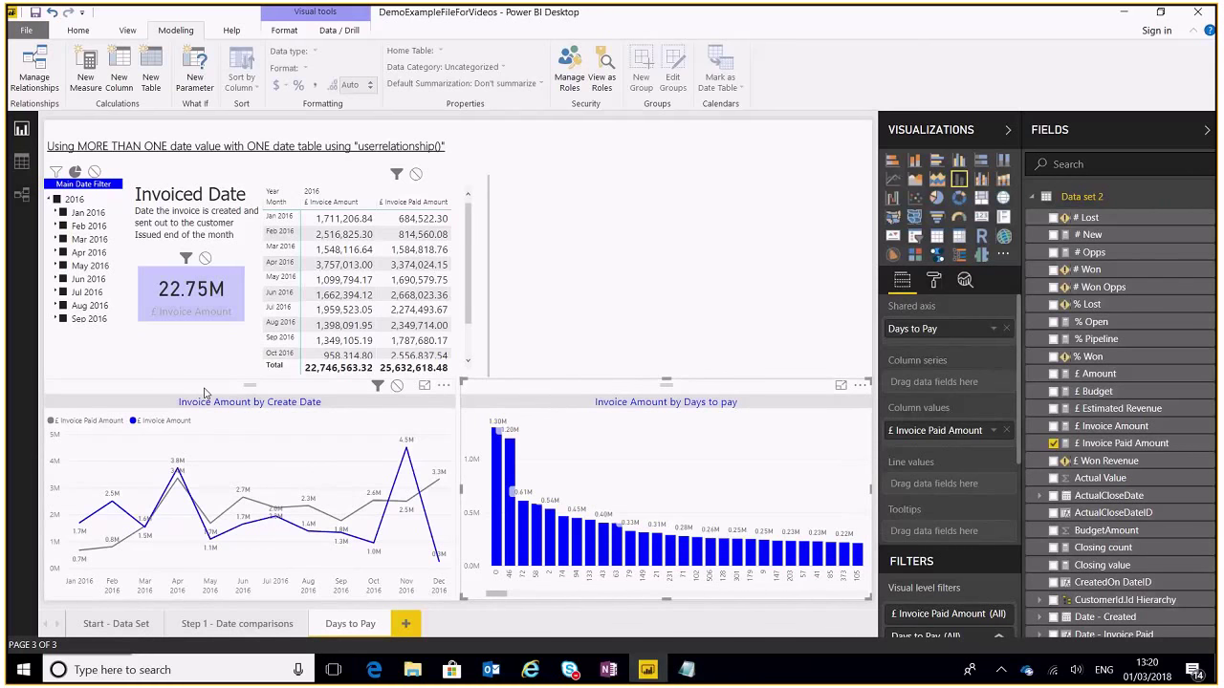
- Select the Invoice Amount by Create Date chart and return to the Step 1 - Date comparisons page
{"action": "left_click", "coordinate": [204, 392]}
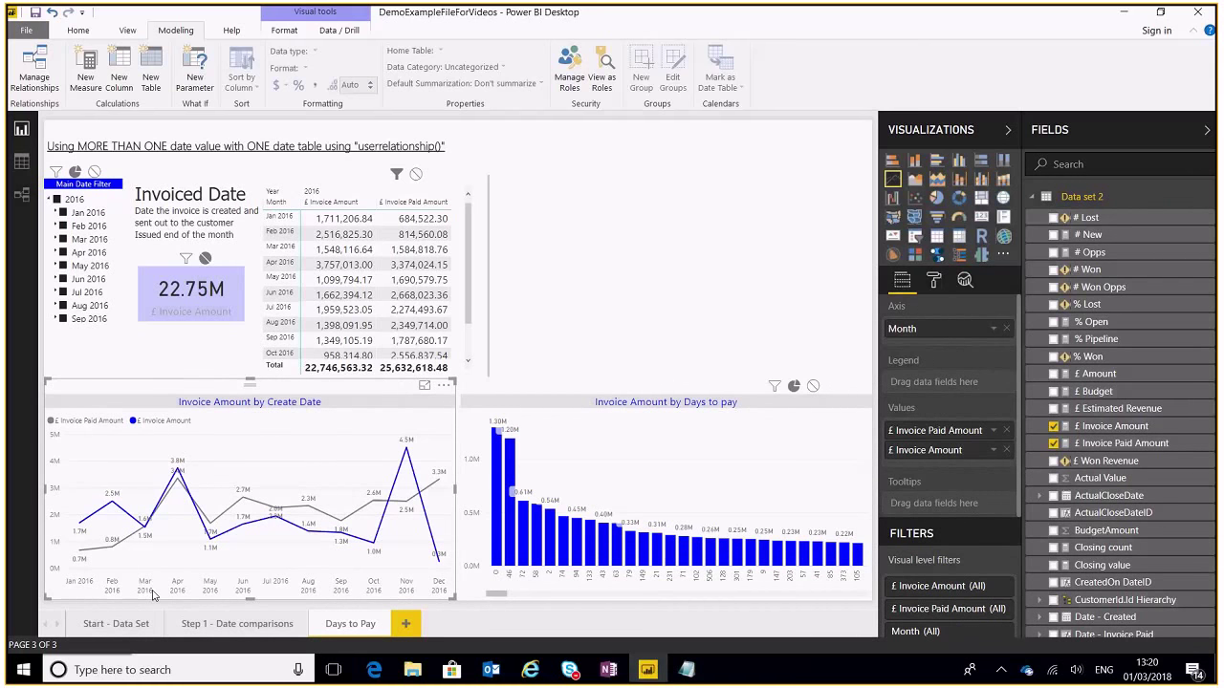
{"action": "left_click", "coordinate": [239, 624]}
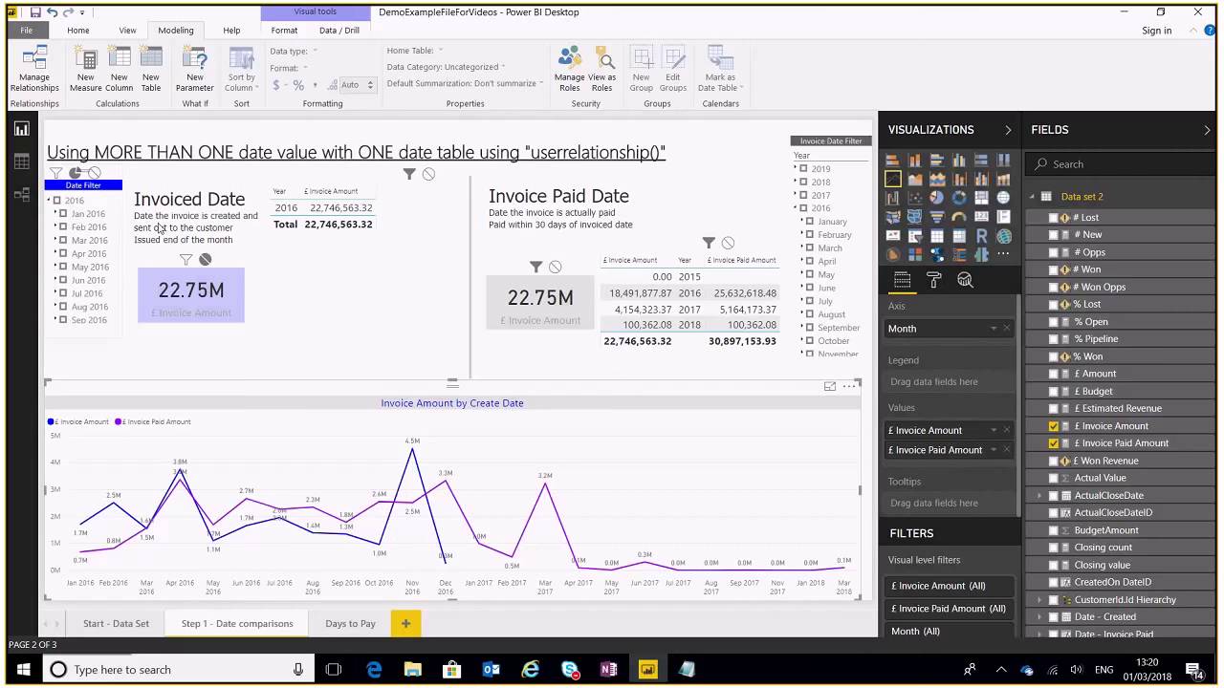
{"action": "left_click", "coordinate": [87, 277]}
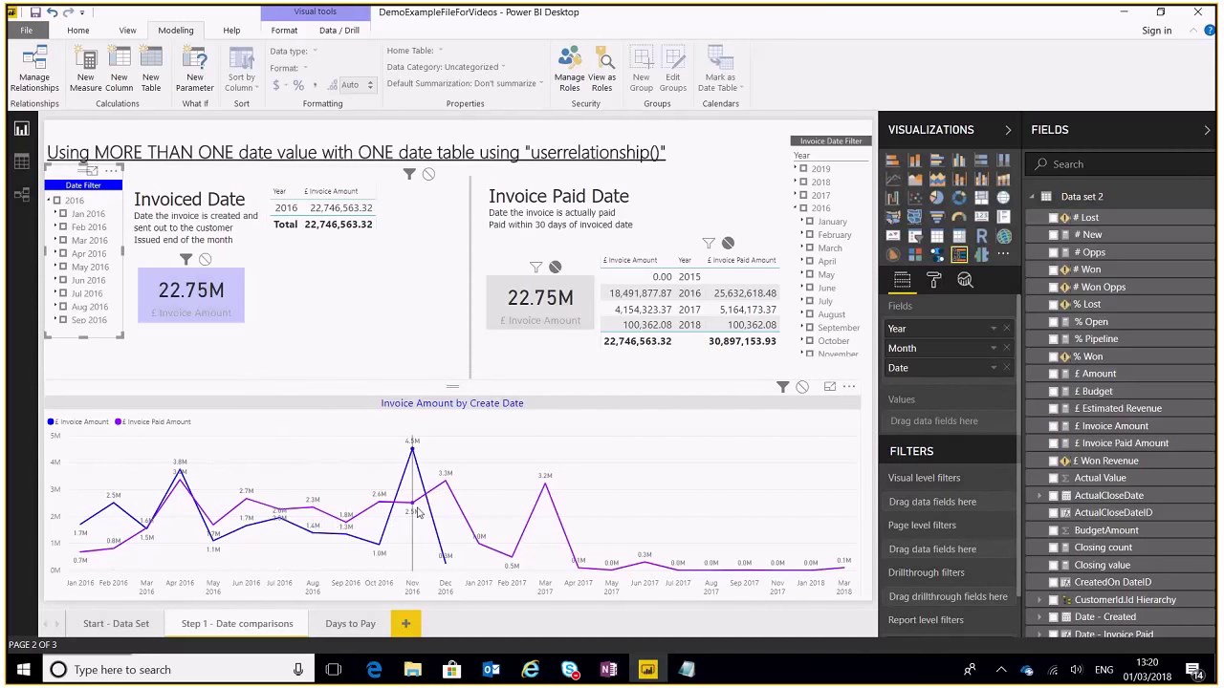
{"action": "left_click", "coordinate": [411, 395]}
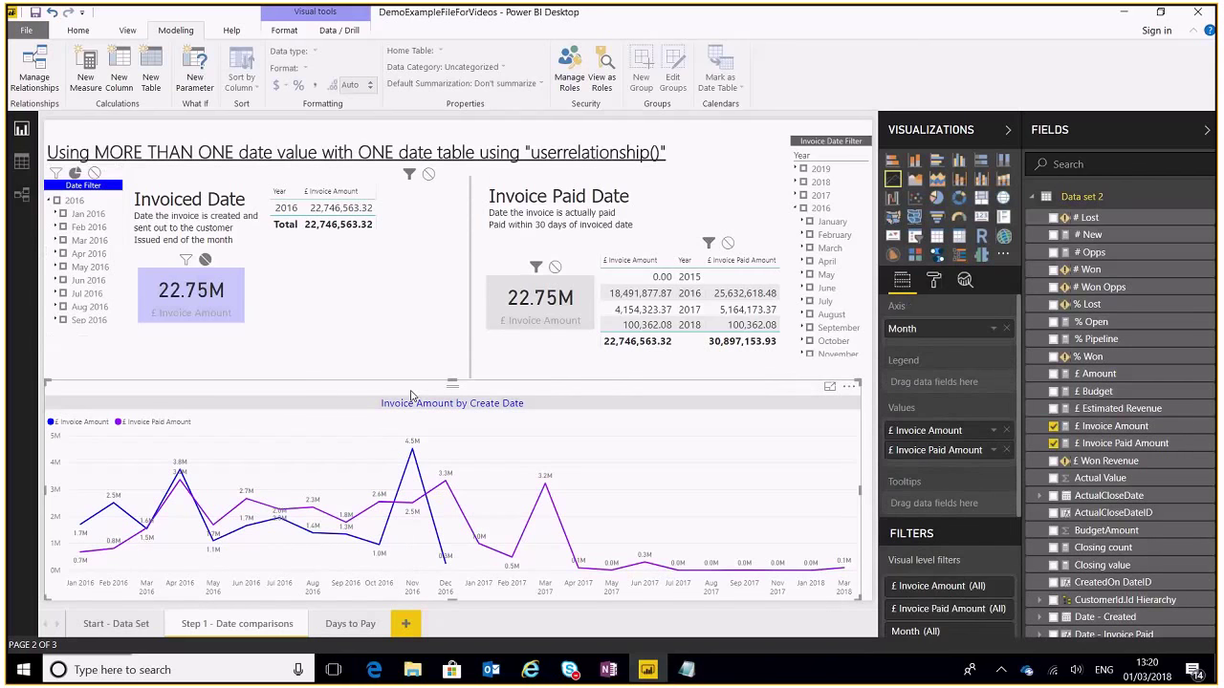